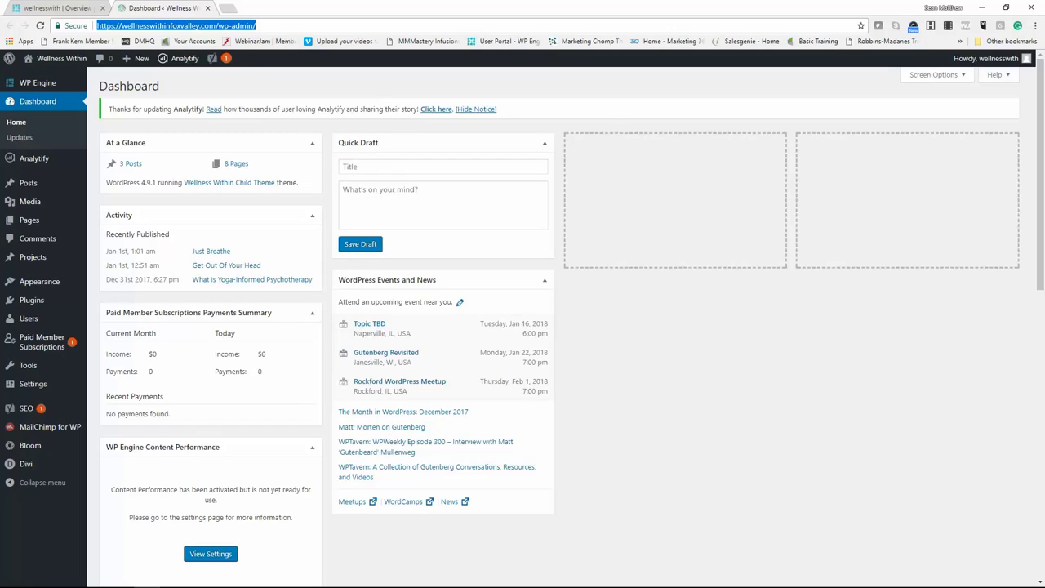
Step: Add a new page from All Pages titled 'WORKSHOPS' and save it as a draft
mouse_move(41, 341)
mouse_move(137, 58)
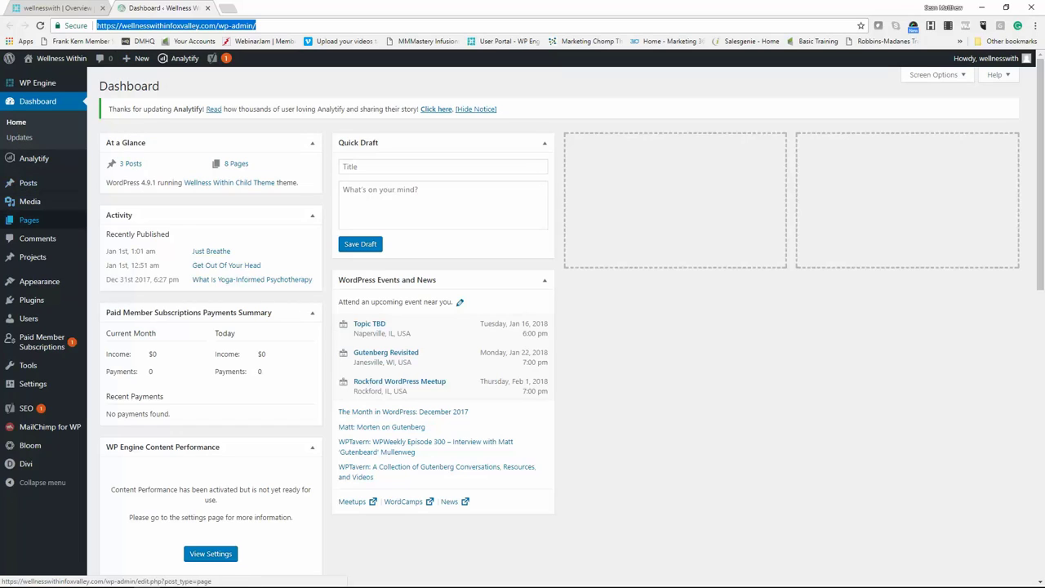
mouse_move(29, 220)
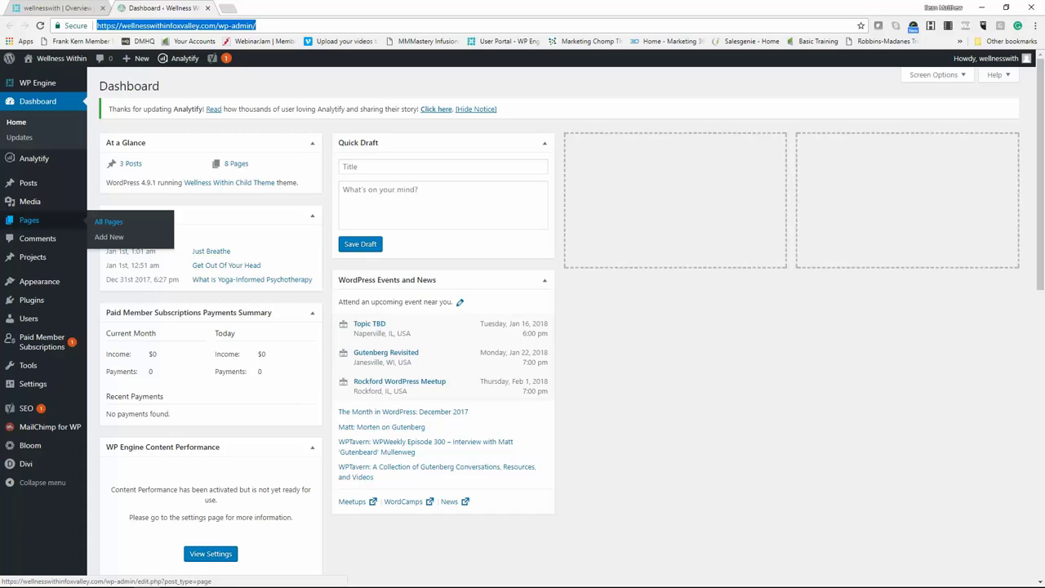
click(108, 221)
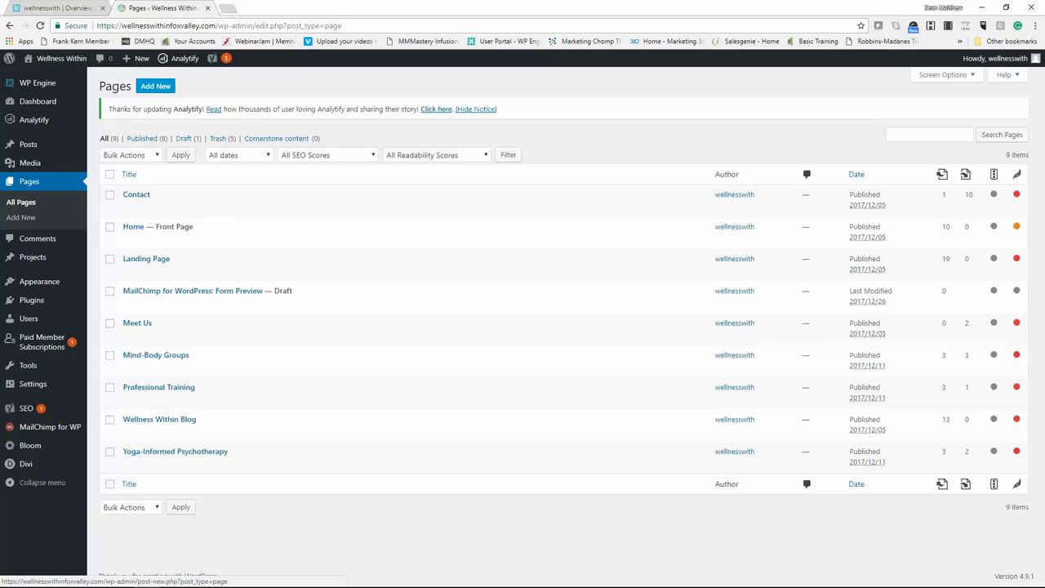
click(155, 86)
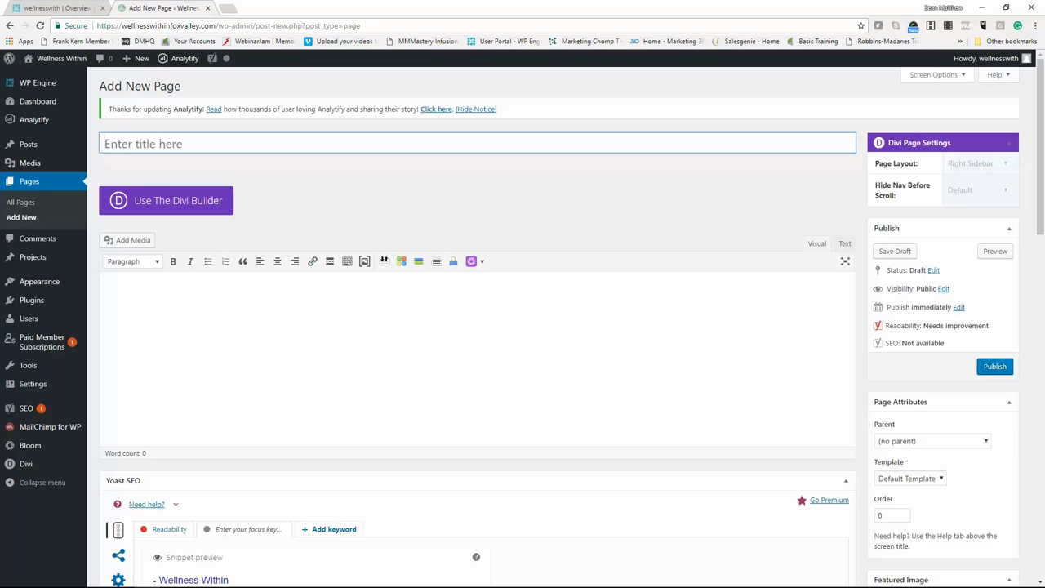
key(shift)
text(WORKSHOPS)
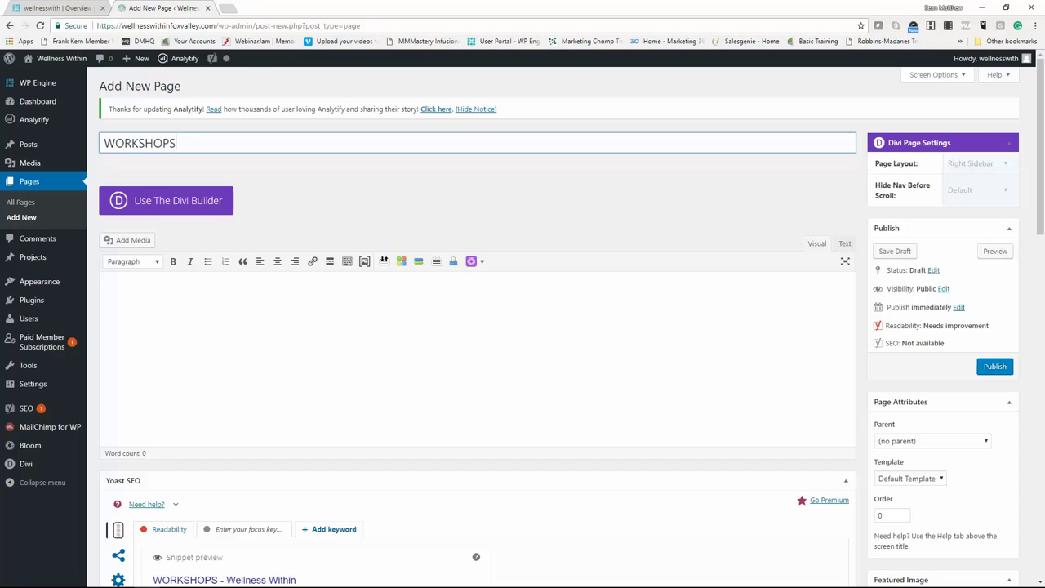
key(Return)
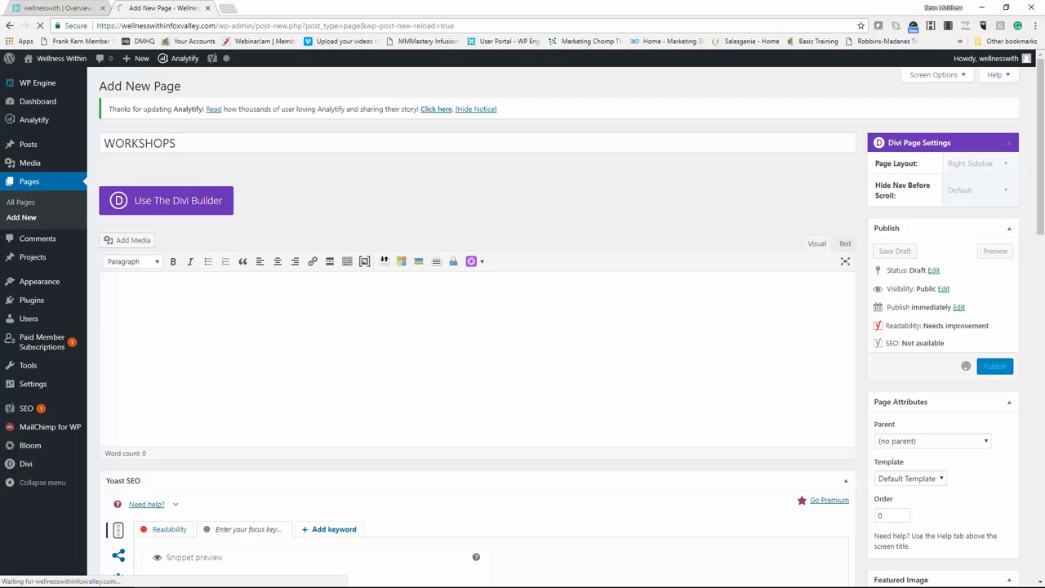
Step: Enable the Divi Visual Builder on the WORKSHOPS page
scroll(478, 327, down, 5)
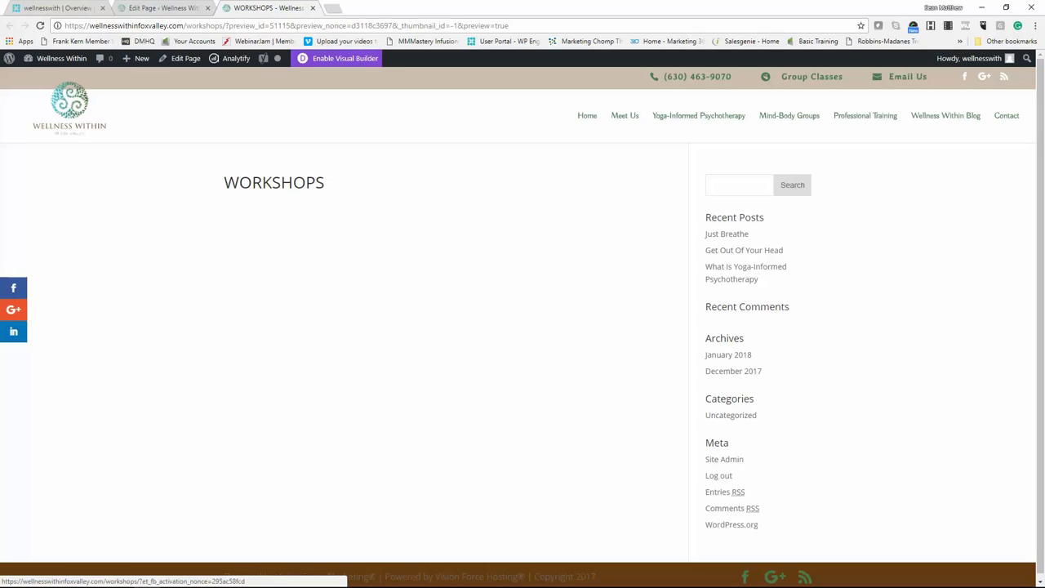
click(339, 58)
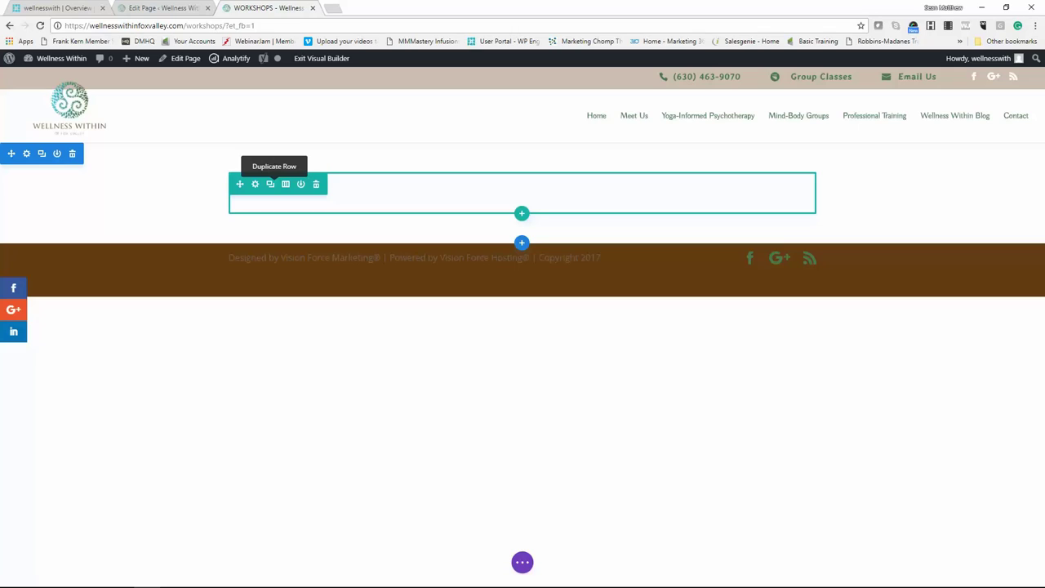
Step: Delete the empty row, give the section the sepia hand background photo, and adjust its bottom padding
click(316, 184)
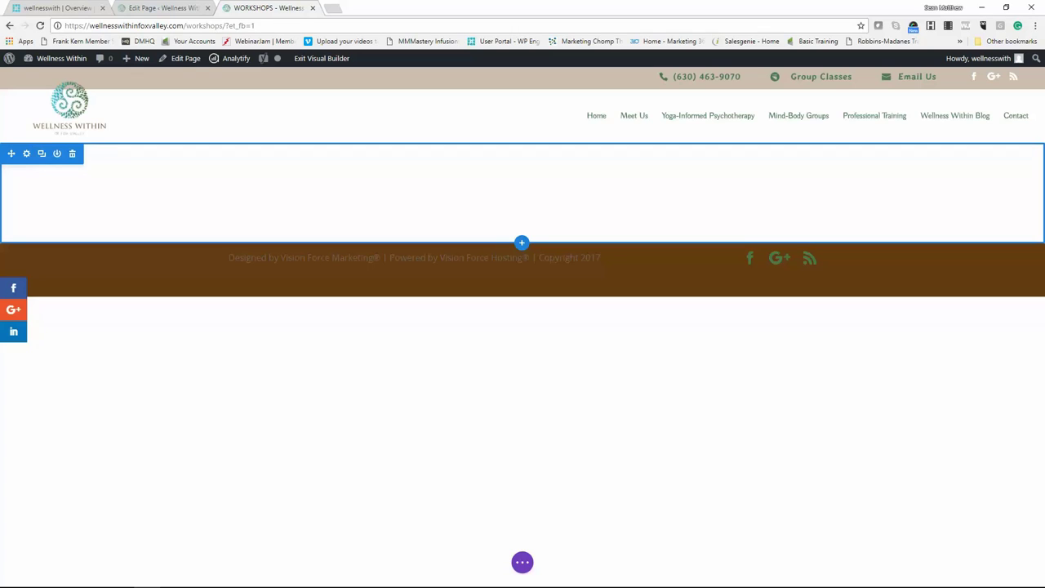
drag(11, 153, 33, 131)
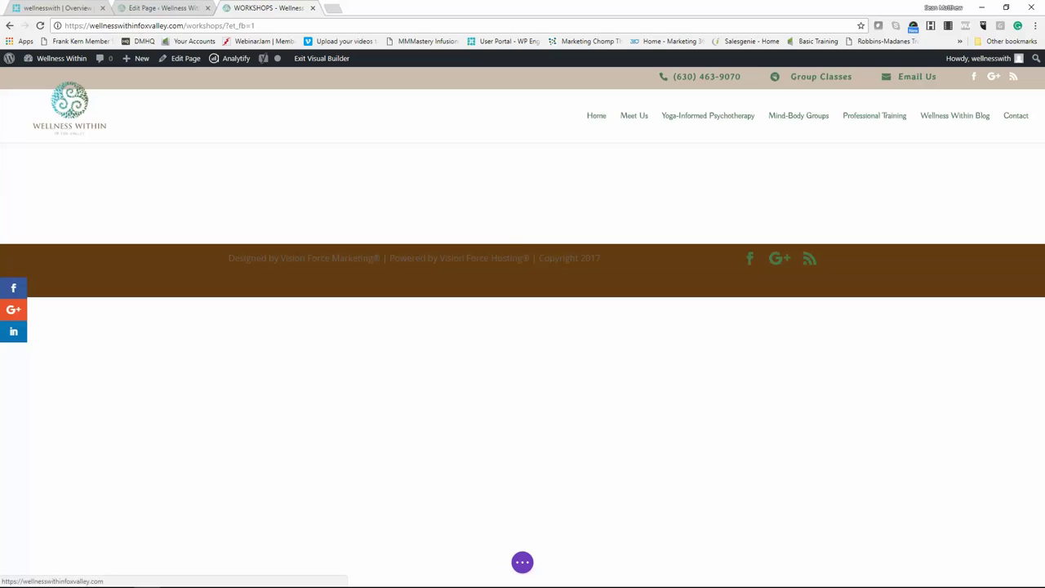
click(26, 152)
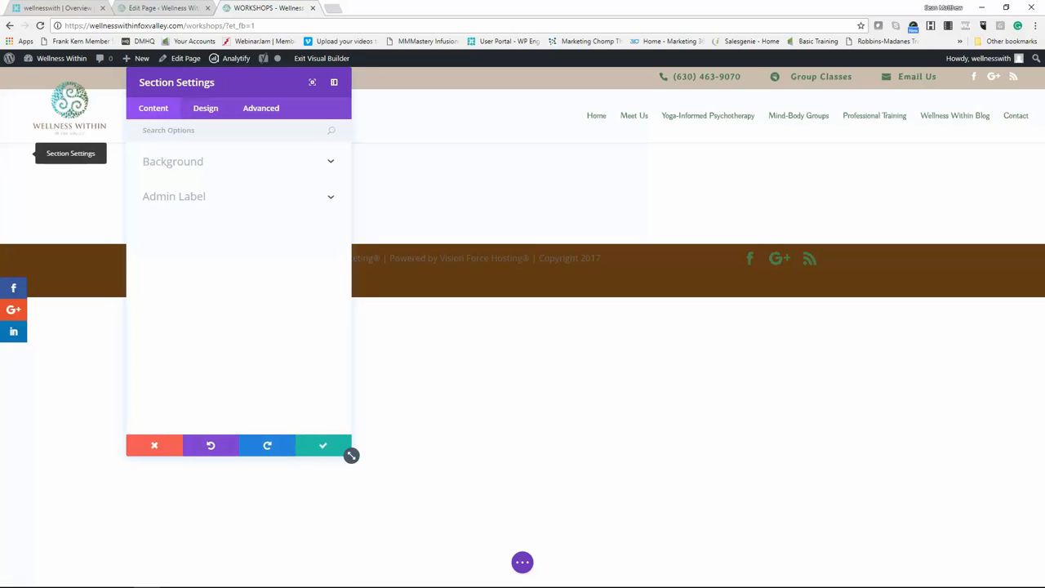
click(263, 190)
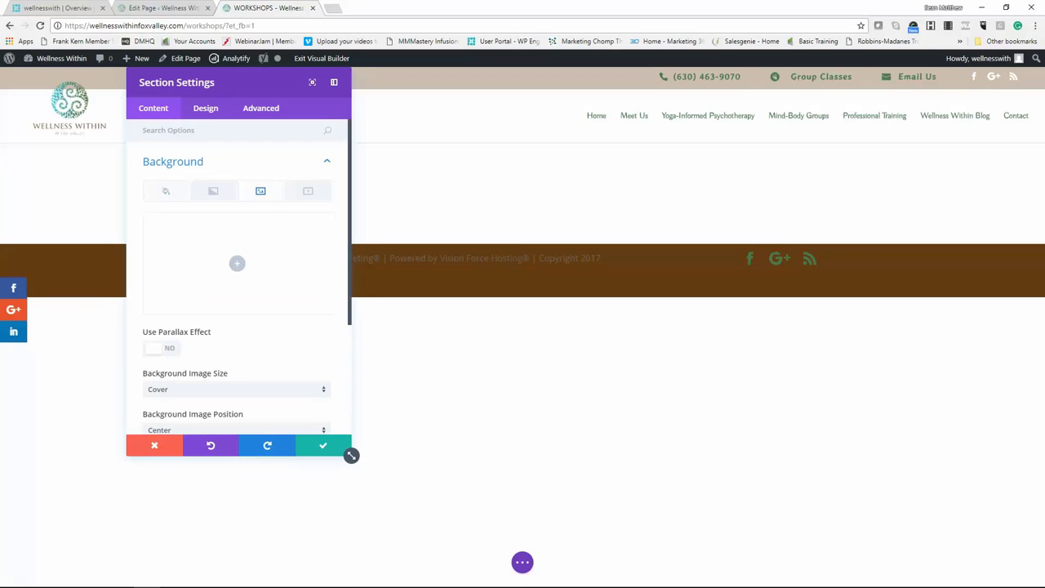
click(238, 263)
click(249, 180)
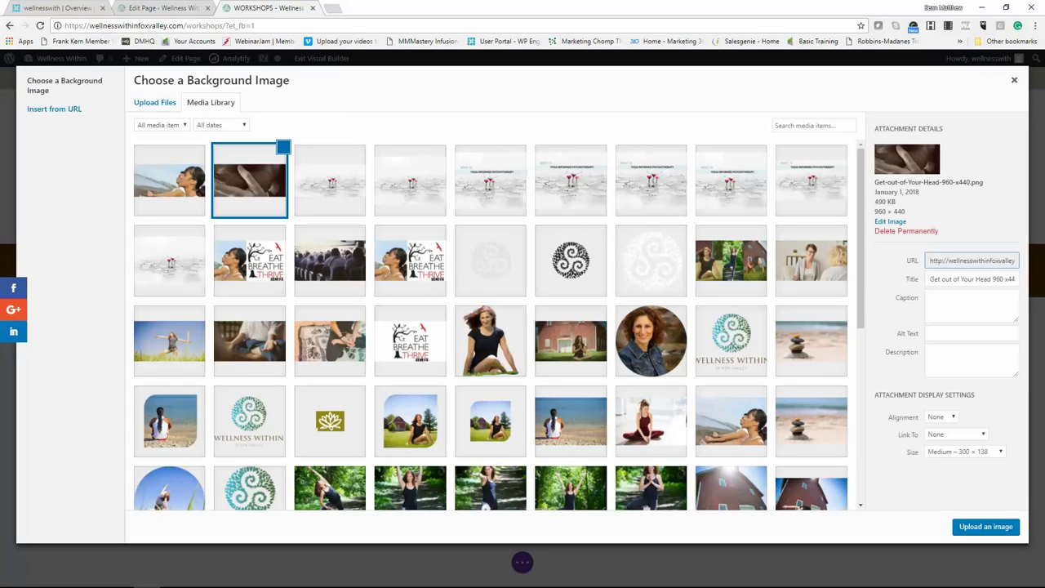
click(985, 525)
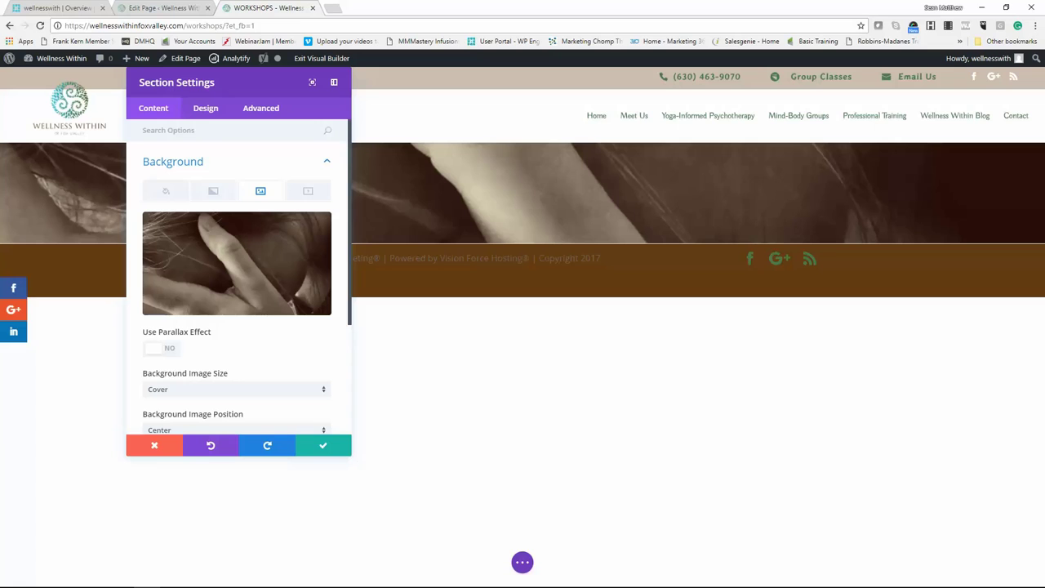
click(344, 449)
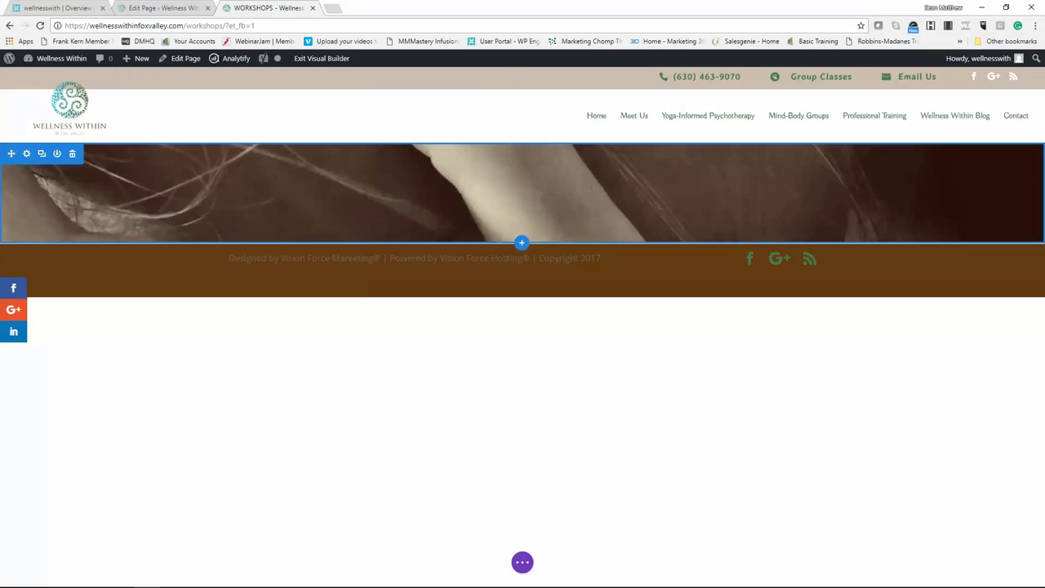
drag(522, 232, 523, 278)
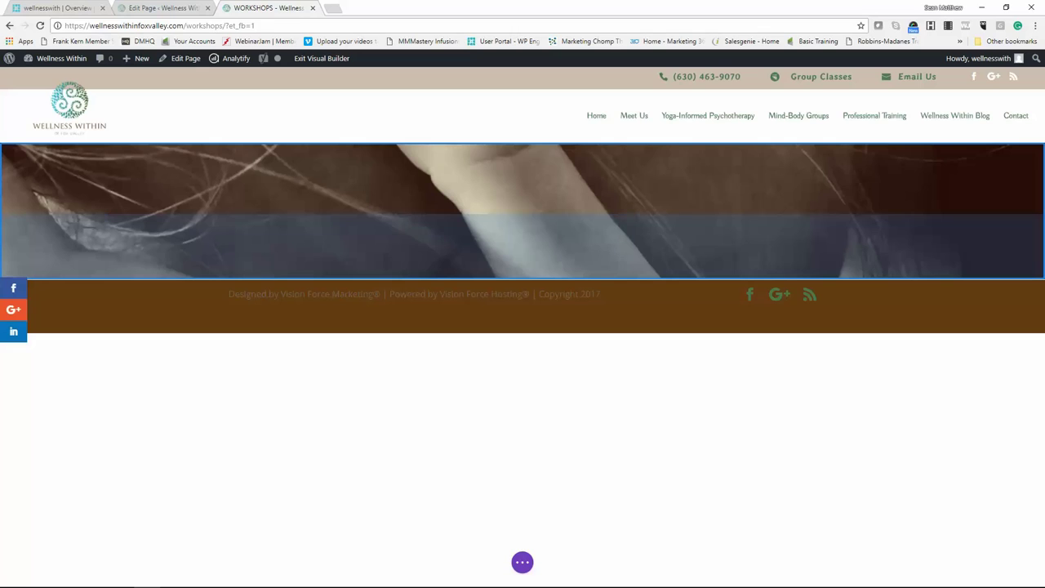
drag(522, 277, 522, 243)
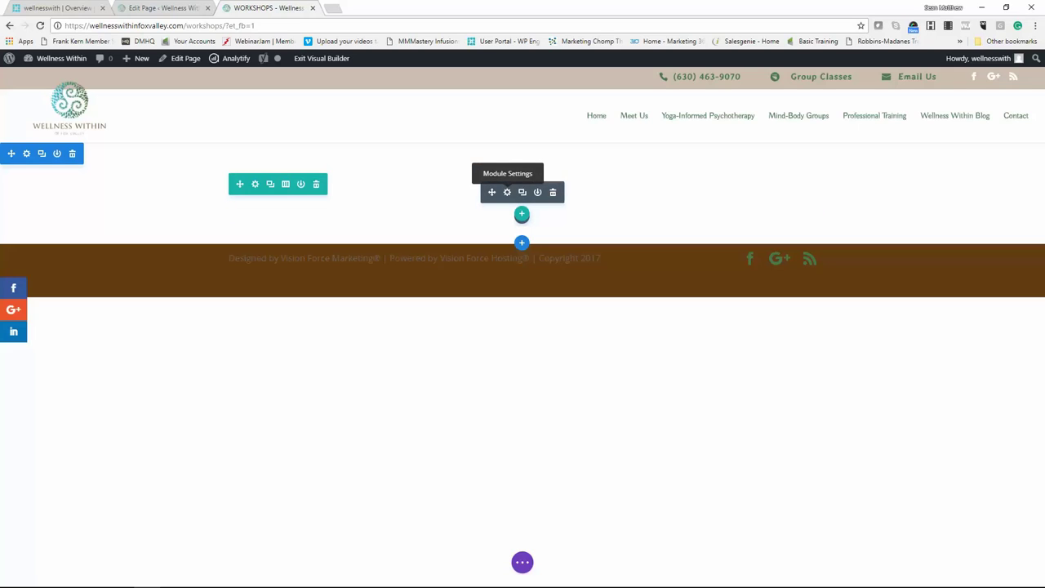
Step: Cancel out of the empty text module's settings and expand the page-wide builder options
click(507, 191)
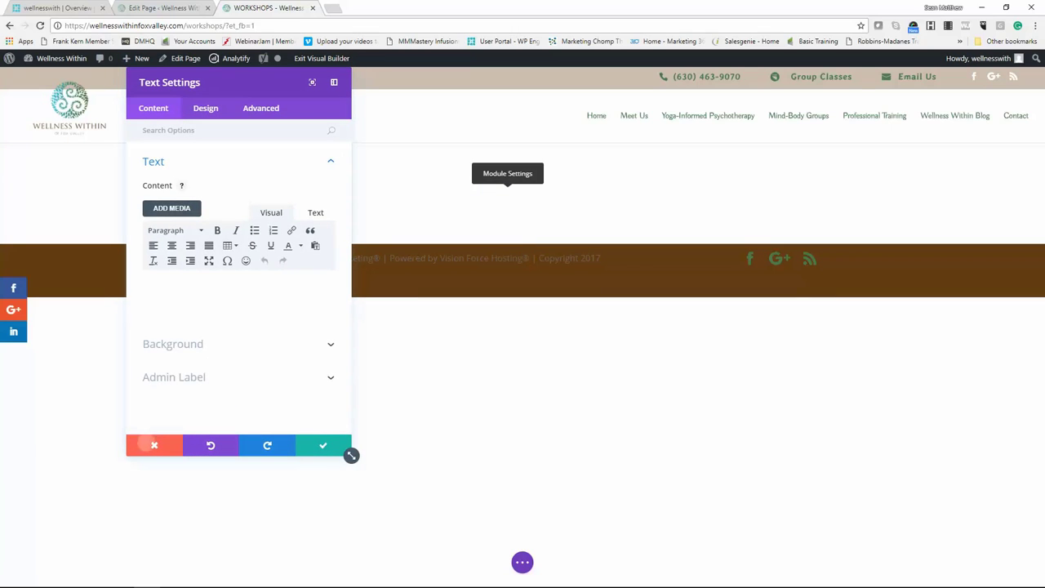
click(149, 445)
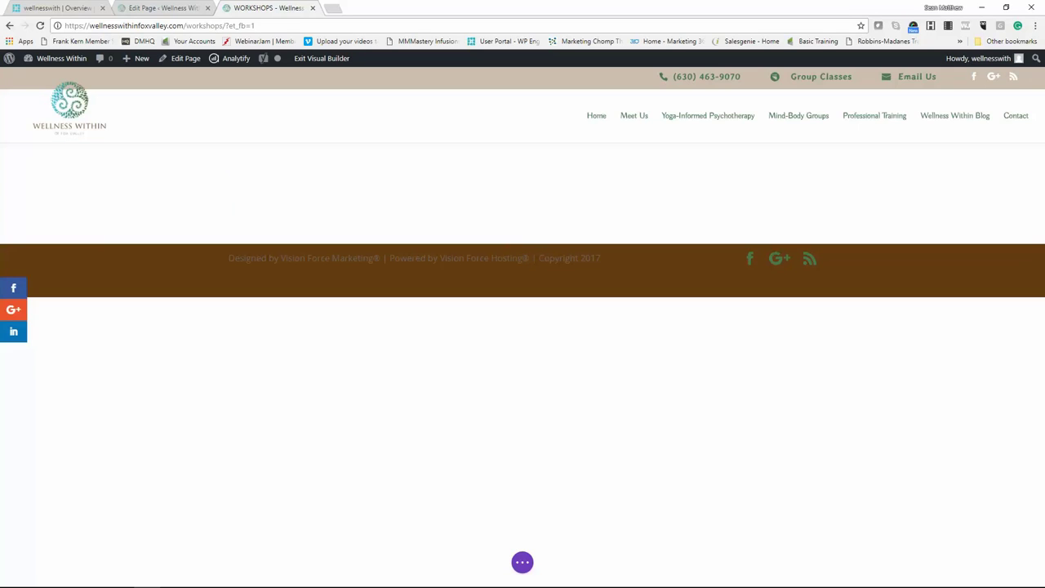
click(523, 562)
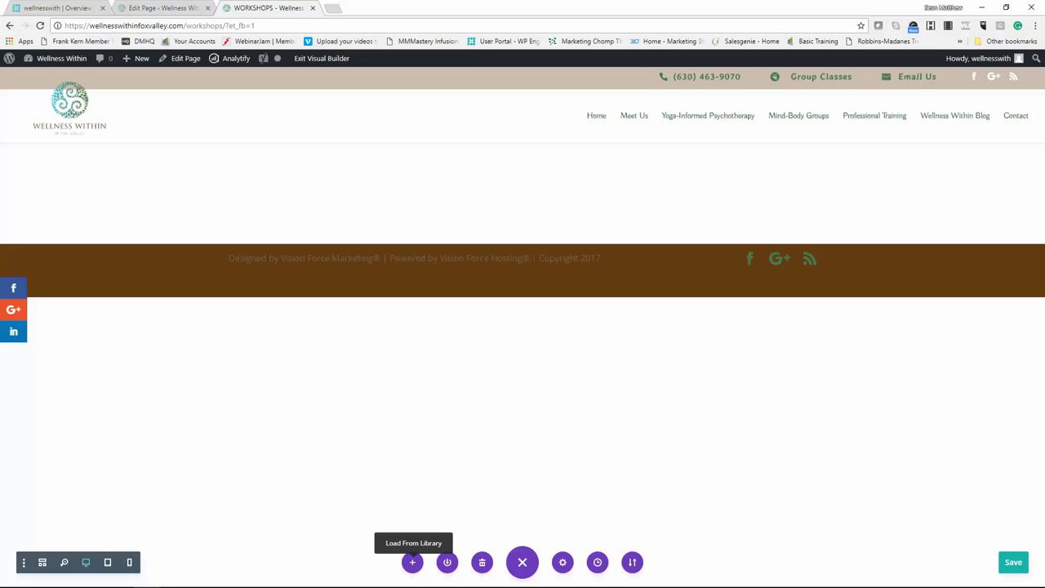
Step: Load the saved New Page Layout from the Divi library onto the WORKSHOPS page
click(412, 562)
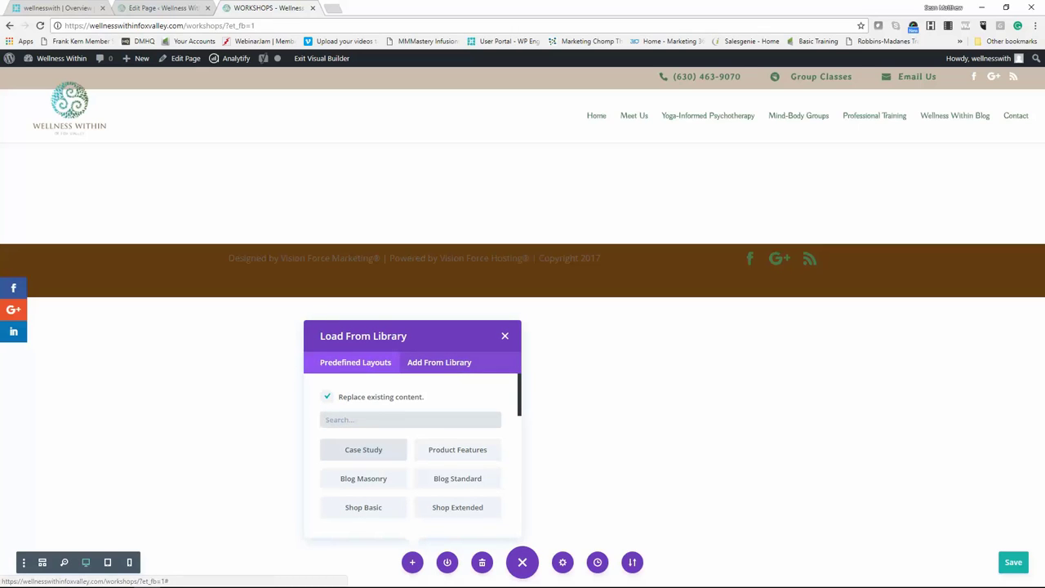
scroll(412, 449, down, 2)
scroll(412, 449, up, 2)
scroll(412, 449, down, 3)
scroll(412, 449, down, 5)
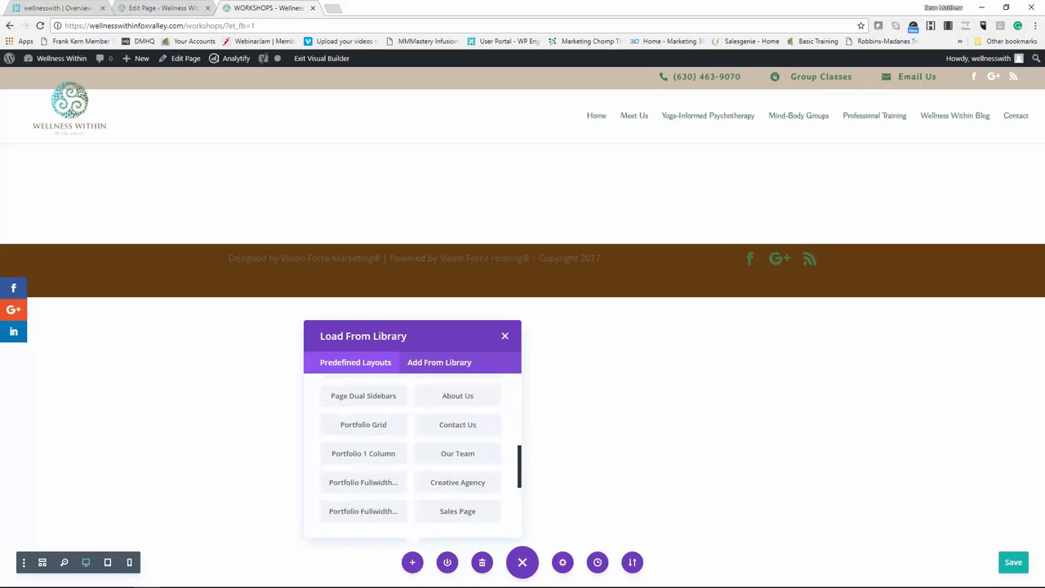
scroll(412, 449, up, 10)
scroll(412, 449, down, 1)
scroll(457, 424, down, 1)
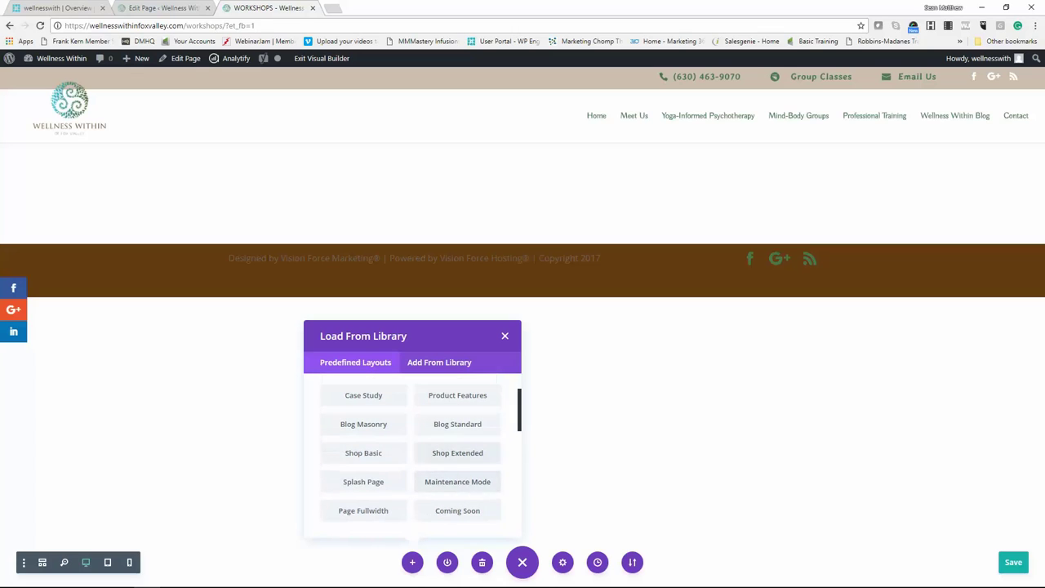
scroll(413, 449, up, 1)
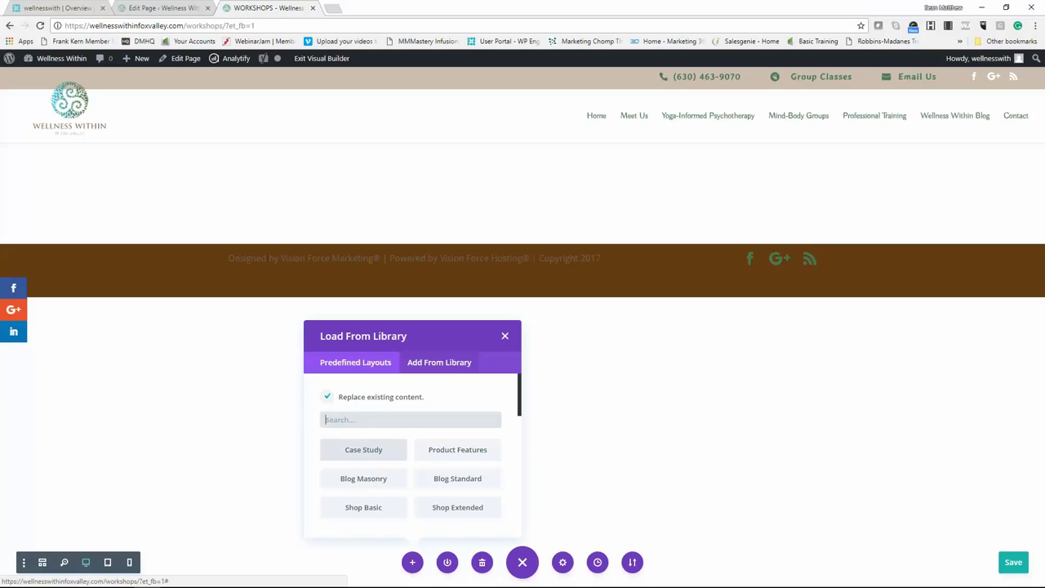
click(440, 362)
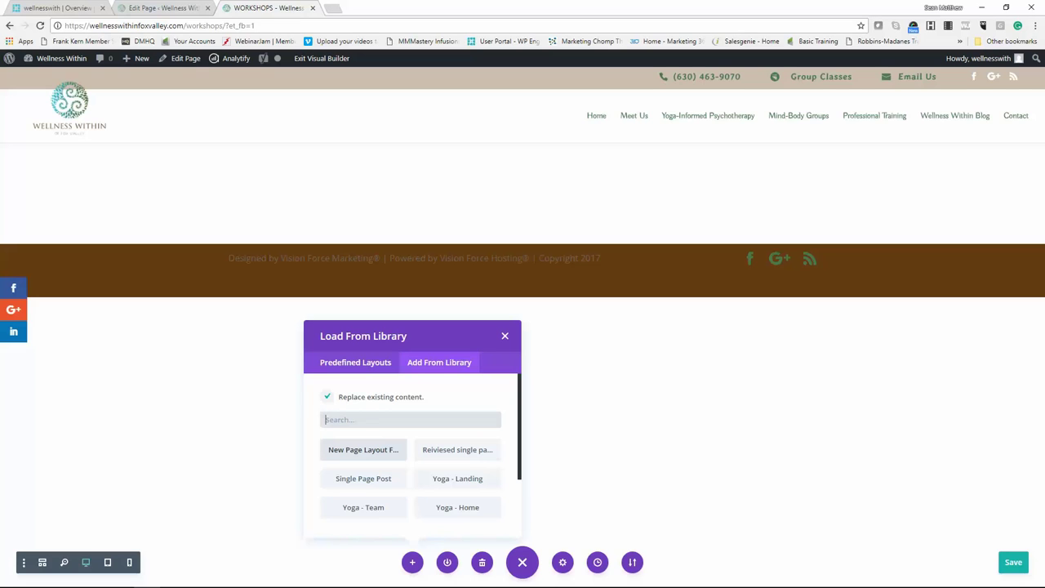
click(363, 449)
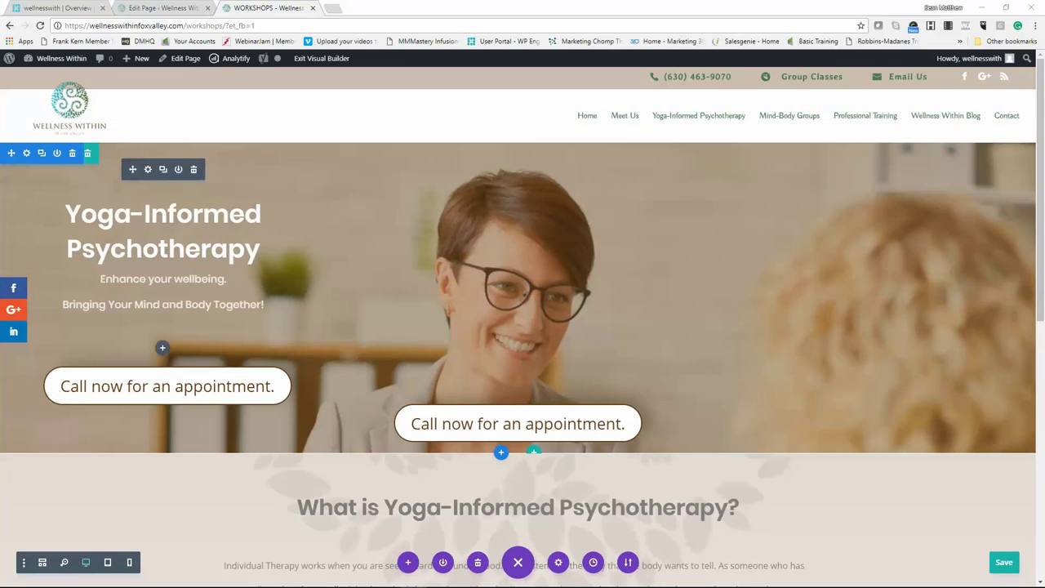
Step: Close the heading module's settings, select the hero heading inline, and save progress
click(147, 169)
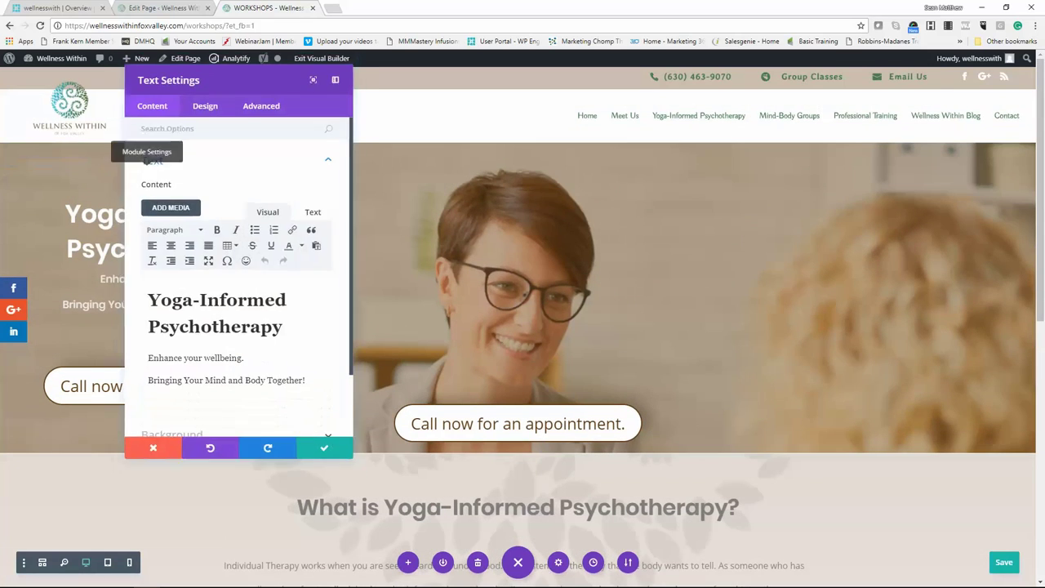
scroll(237, 286, down, 1)
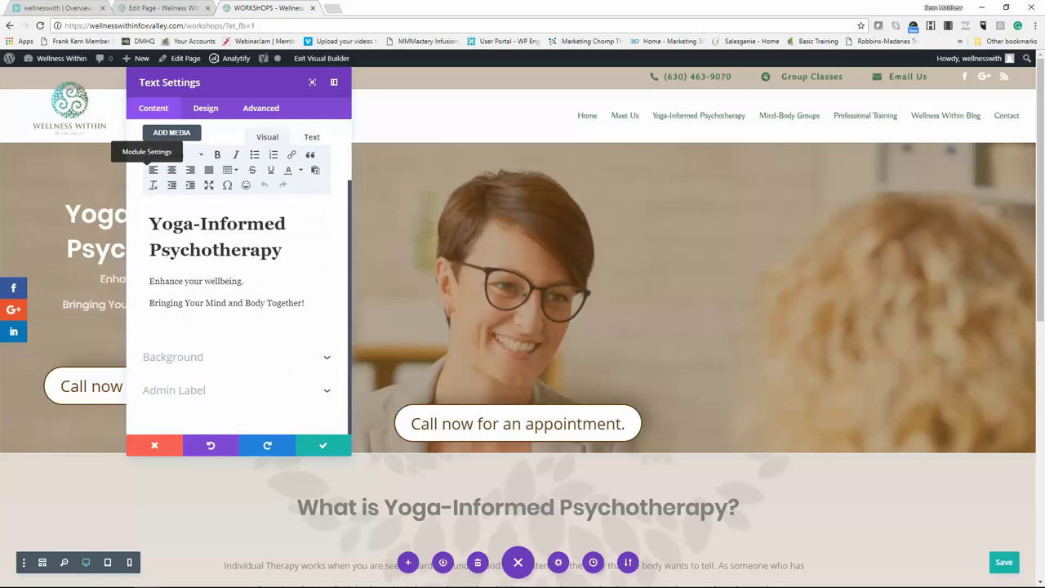
click(322, 445)
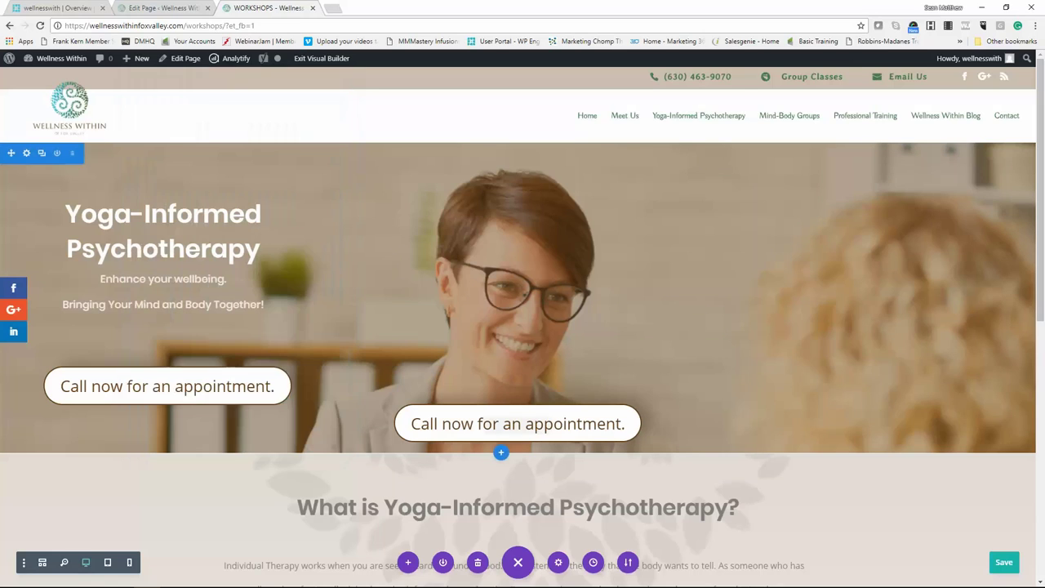
click(316, 302)
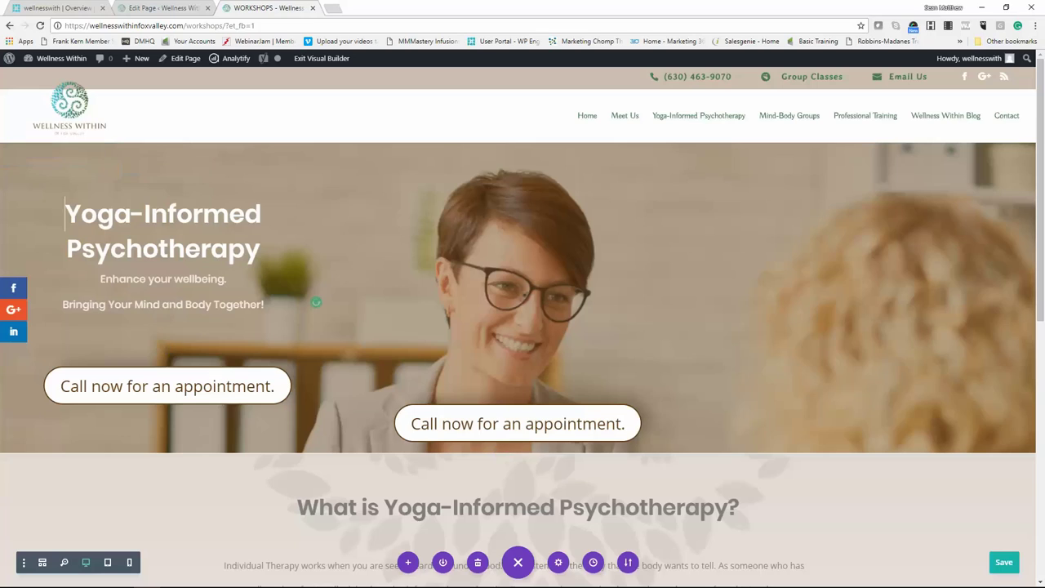
key(shift+Right)
key(shift+Right)
key(shift+Right)
key(shift+Right)
key(shift+Right)
key(shift+Right)
key(shift+Right)
key(shift+Right)
key(shift+Right)
key(shift+Right)
key(shift+Right)
key(shift+Right)
key(shift+Right)
key(shift+Down)
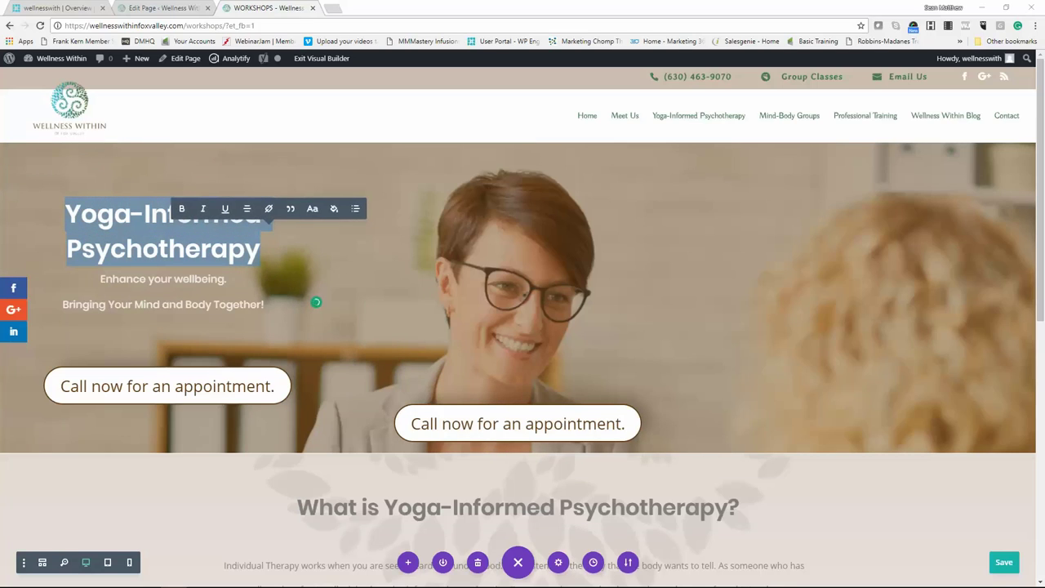
key(ctrl+s)
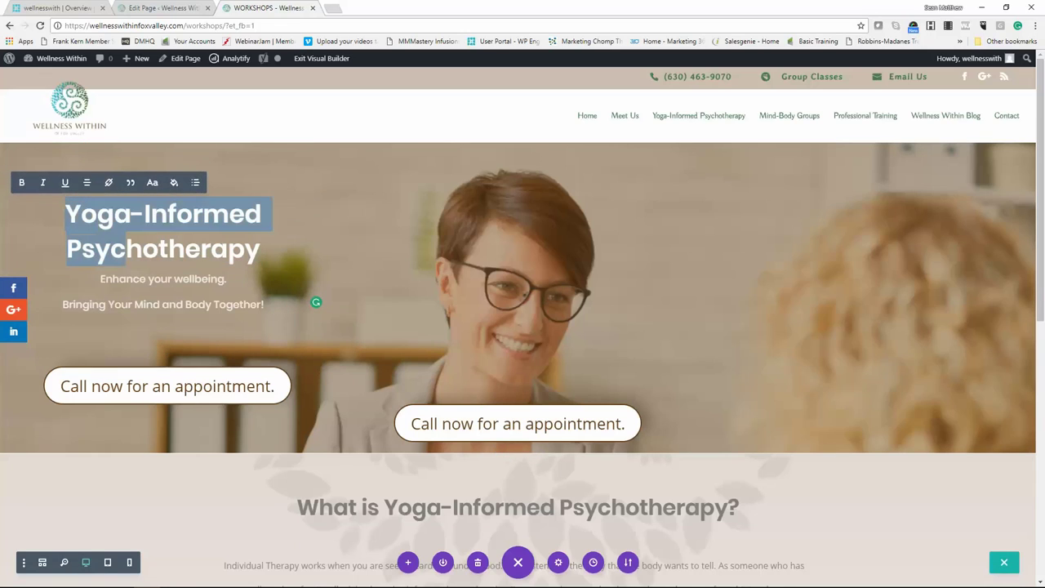
Step: Retitle the hero 'Workshops' with subtitle 'Join us for a workshop -' and the pasted workshop title
text(W)
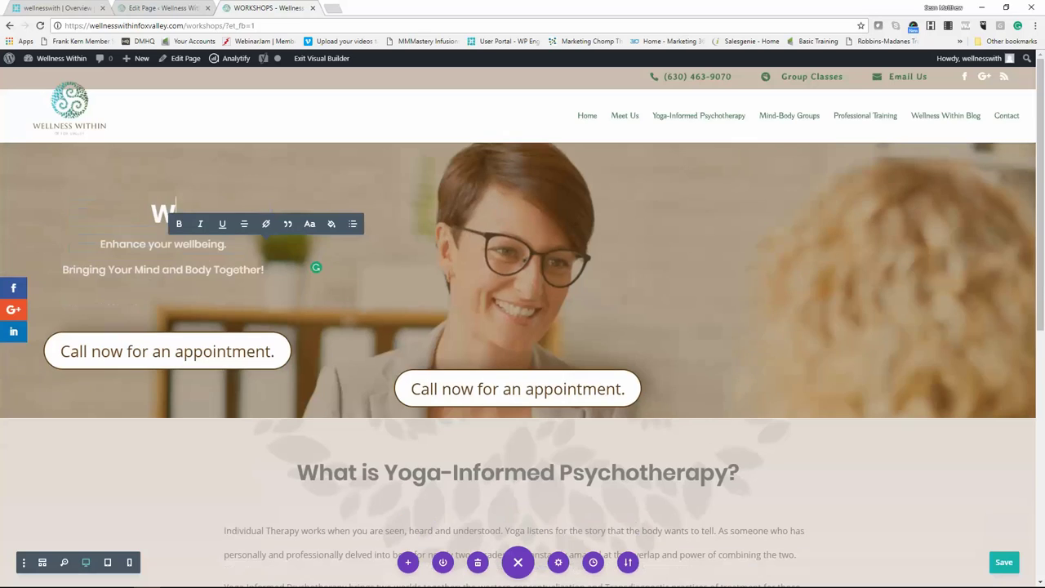
text(orkshops)
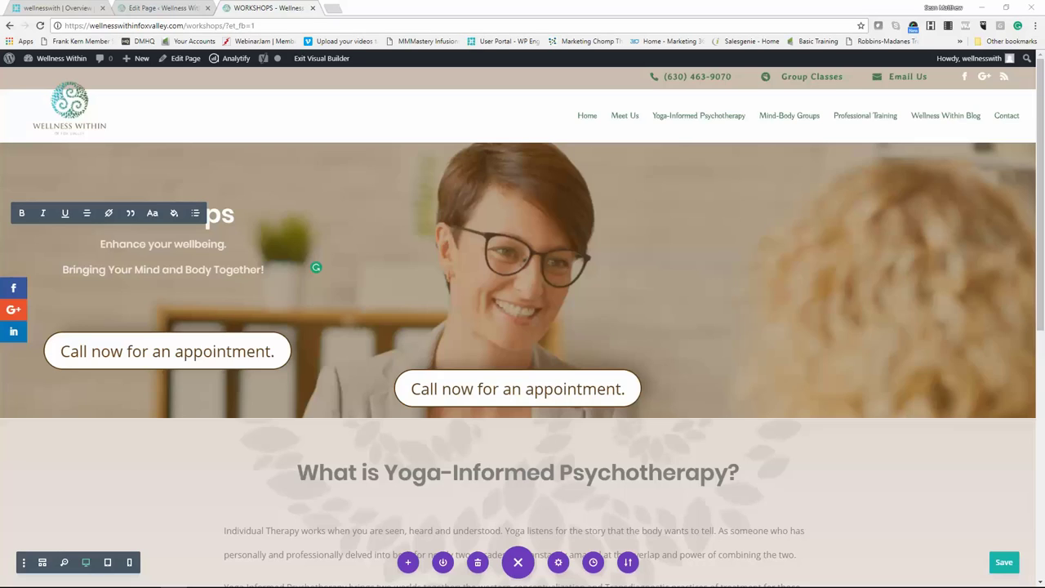
text(J)
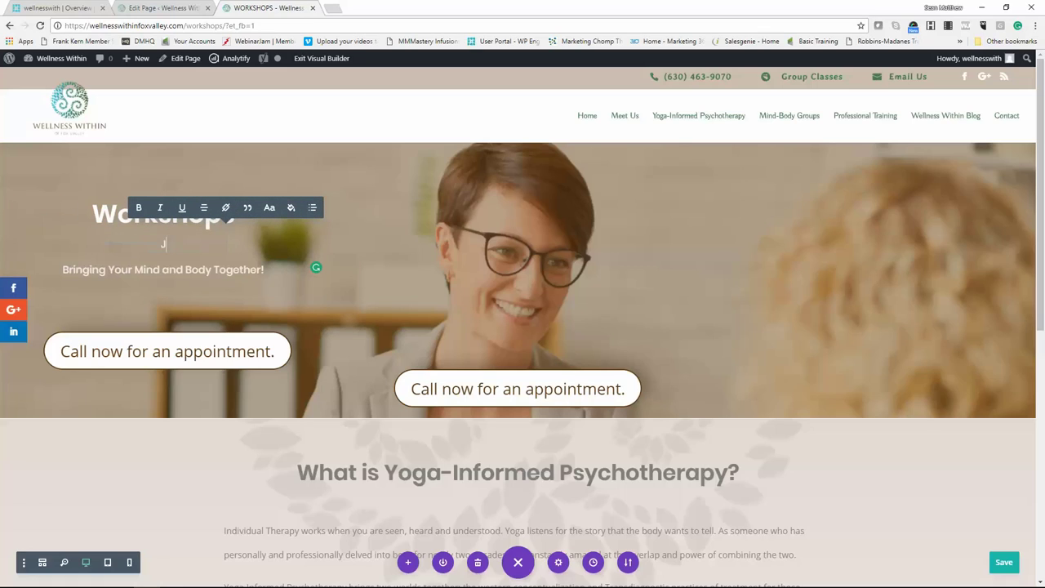
text(oin us for a workshop -)
drag(62, 269, 264, 269)
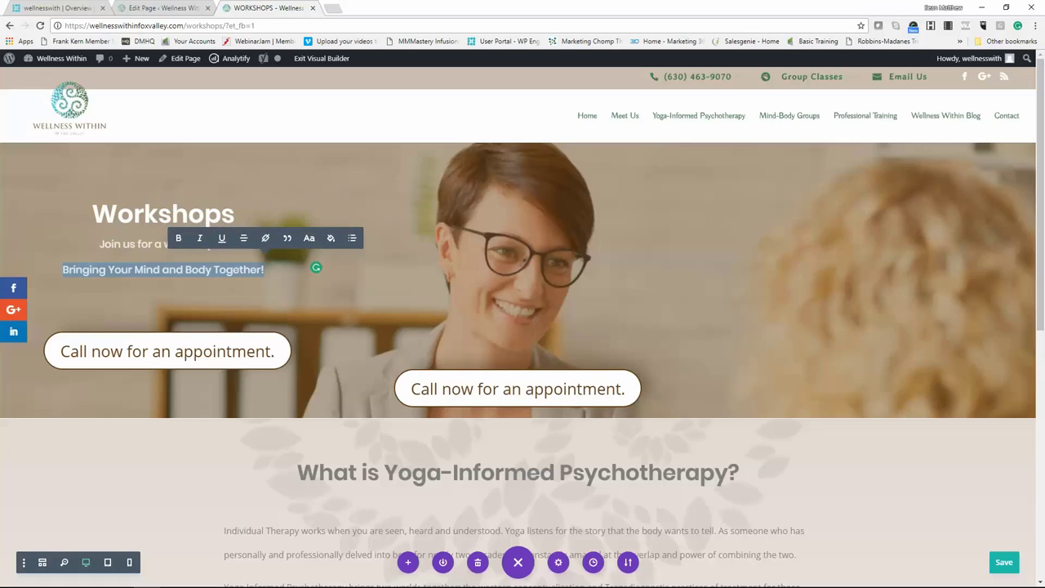
text(East Meets West – Having Thoughts vs. Being Ruled BY Thoughts: A New Year's Plan)
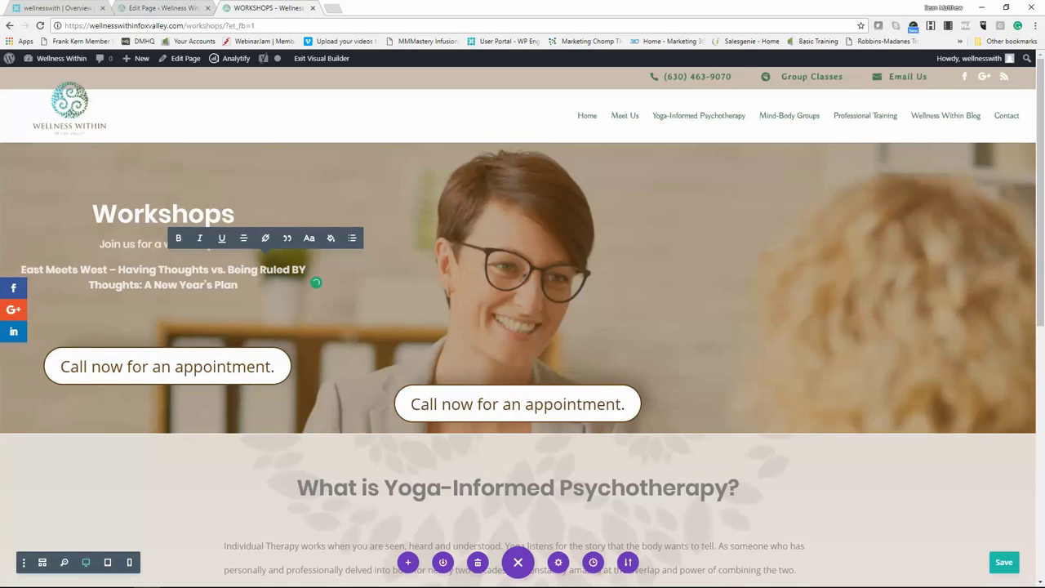
drag(21, 270, 238, 285)
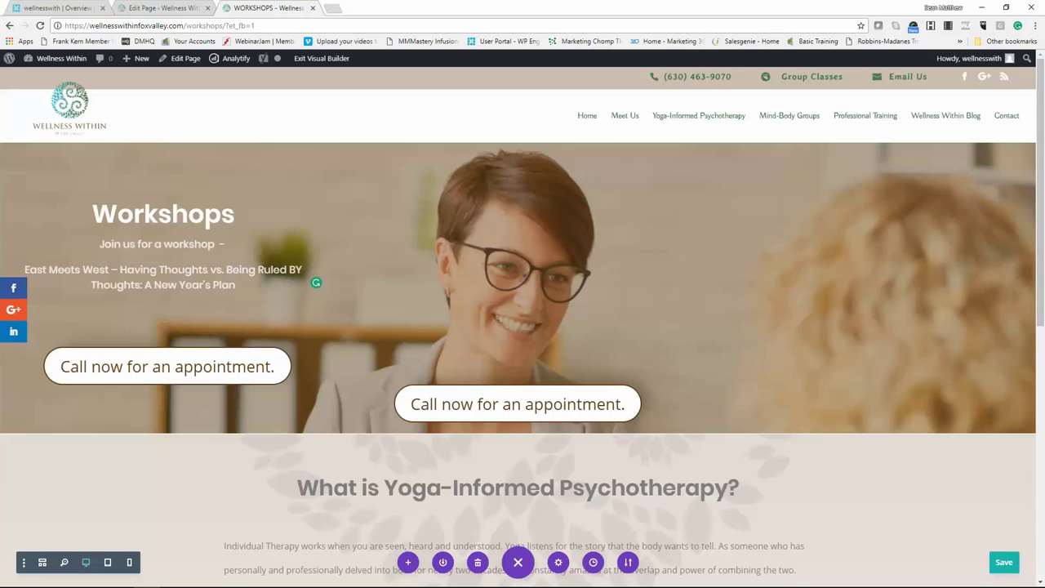
click(237, 284)
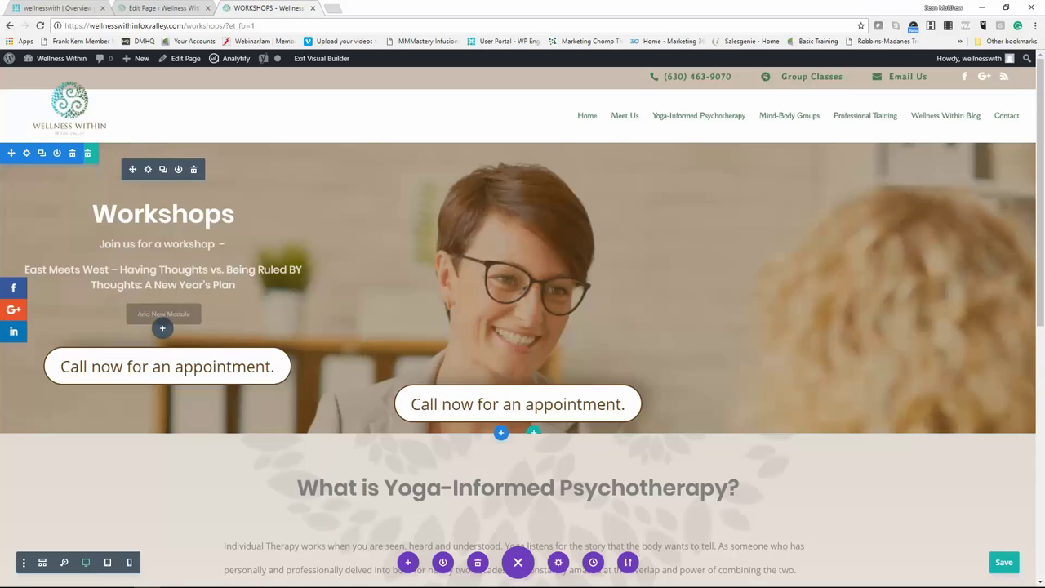
Step: Set the left hero button's text to 'Sign Up Now' and reveal its link options
click(163, 367)
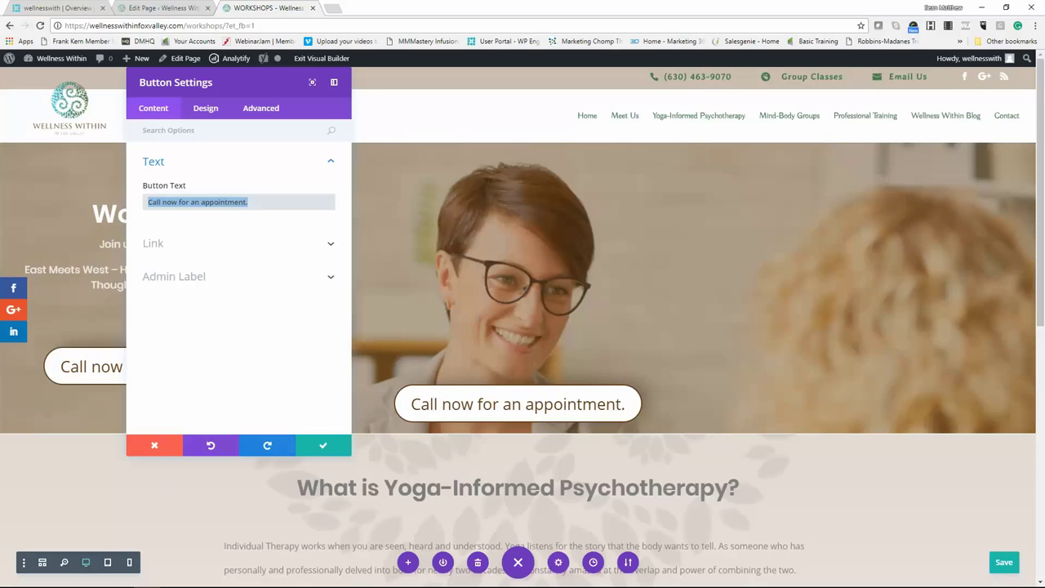
text(Sih)
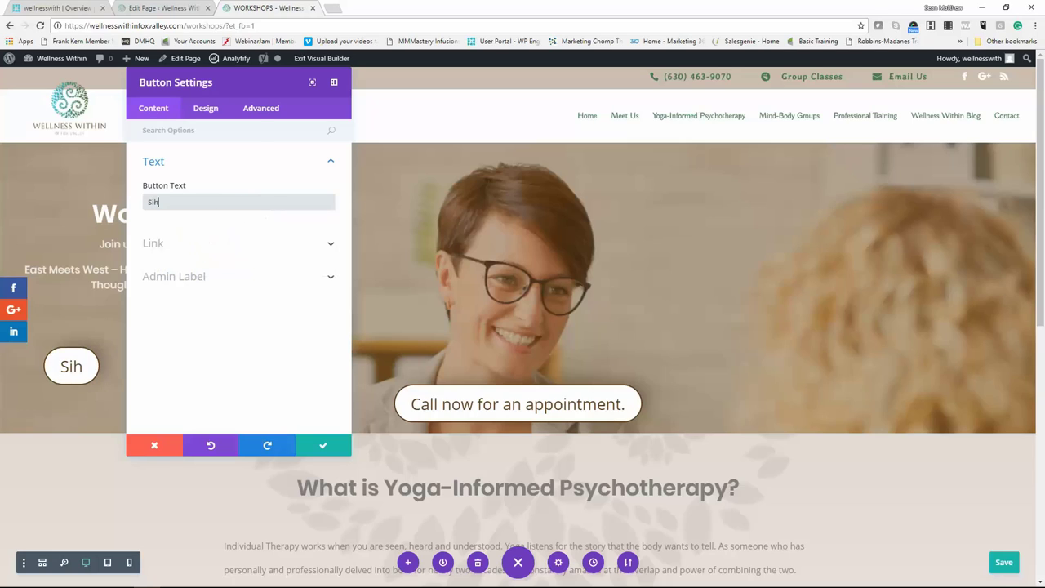
key(BackSpace)
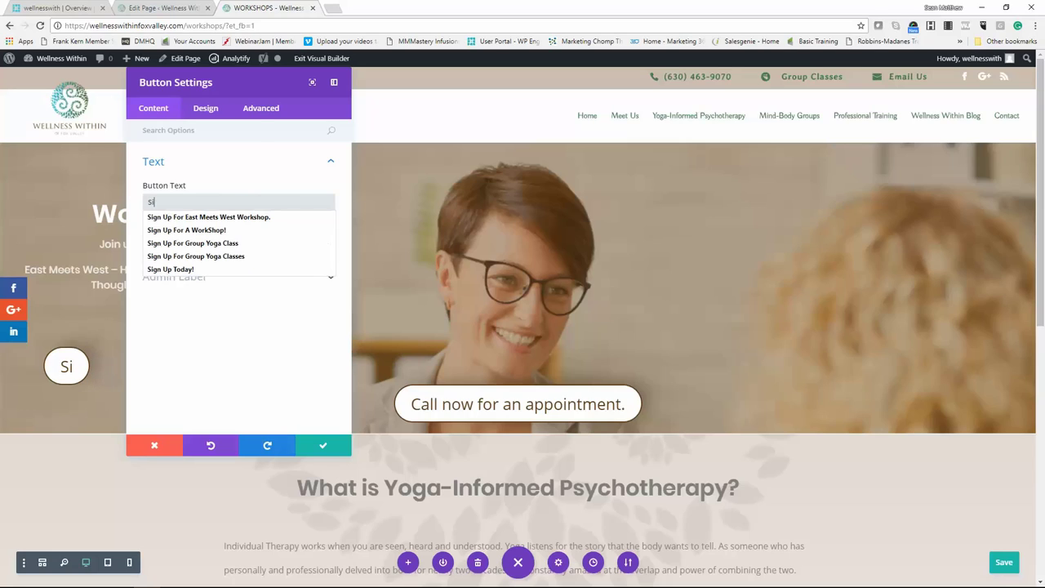
text(gn Up N)
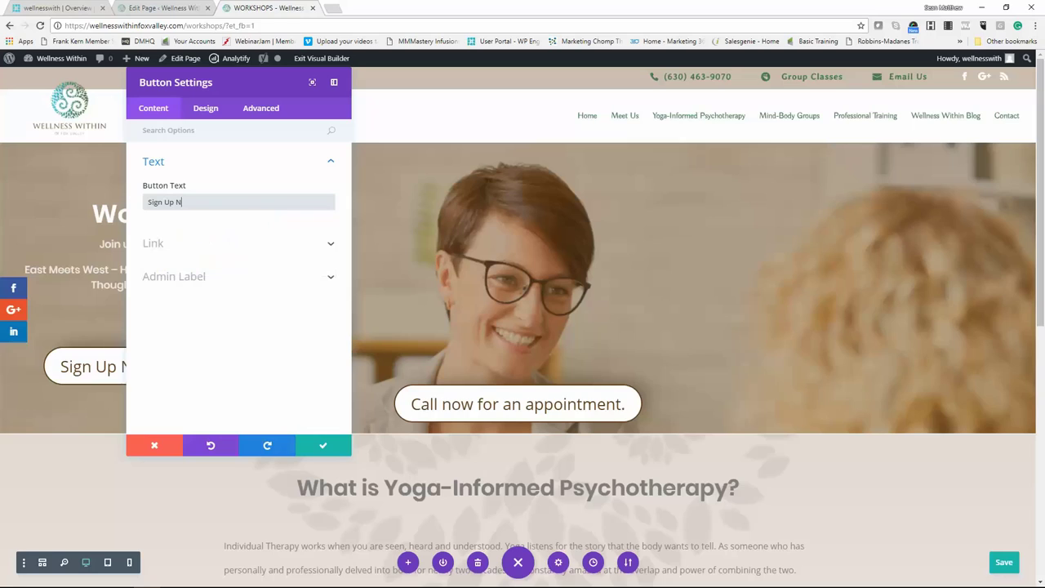
text(ow!)
key(Tab)
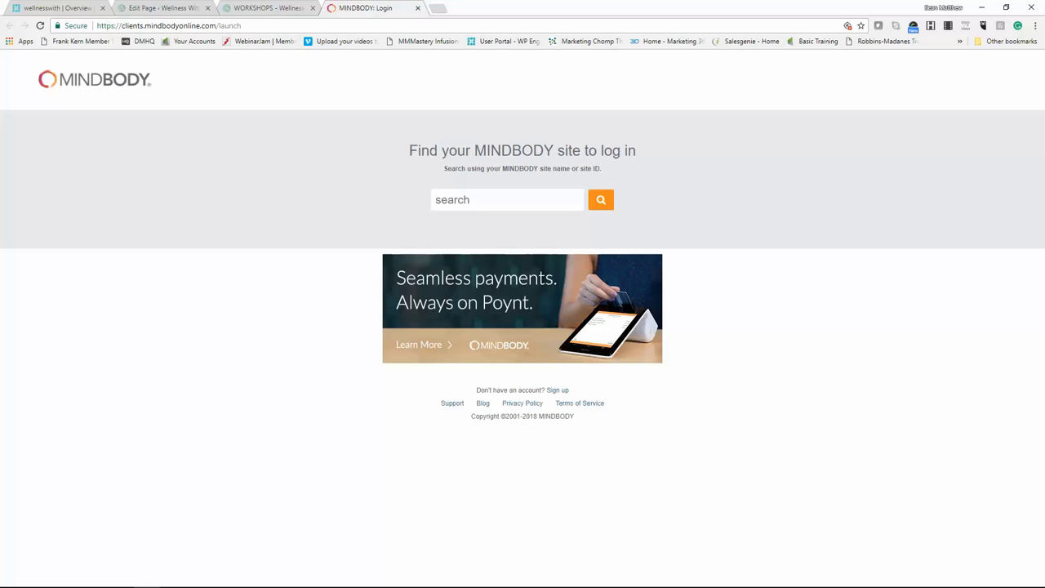
Step: Copy the MINDBODY login page URL and select the button's existing link back in the WORKSHOPS editor
key(ctrl+l)
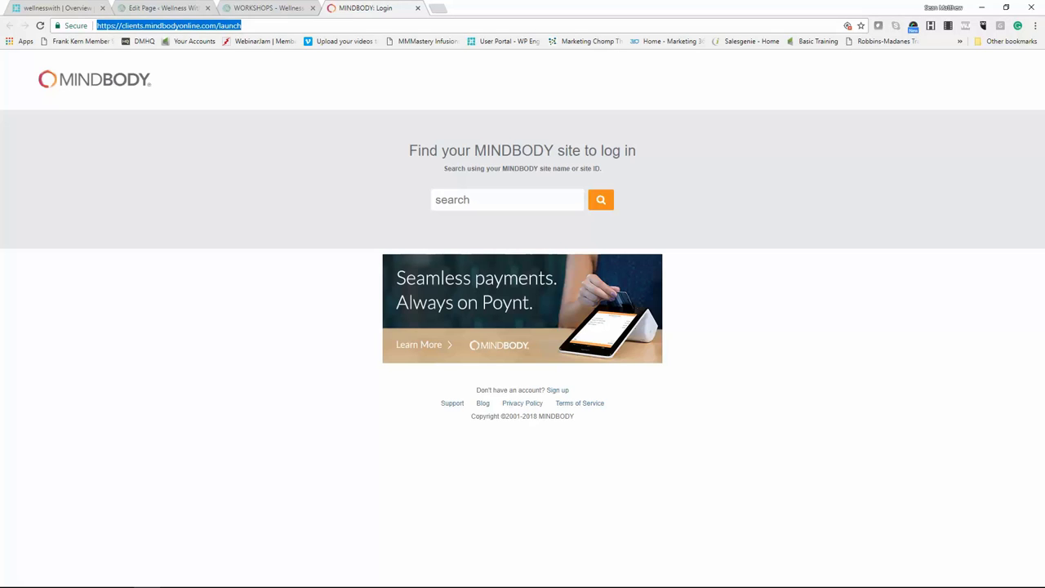
right_click(181, 26)
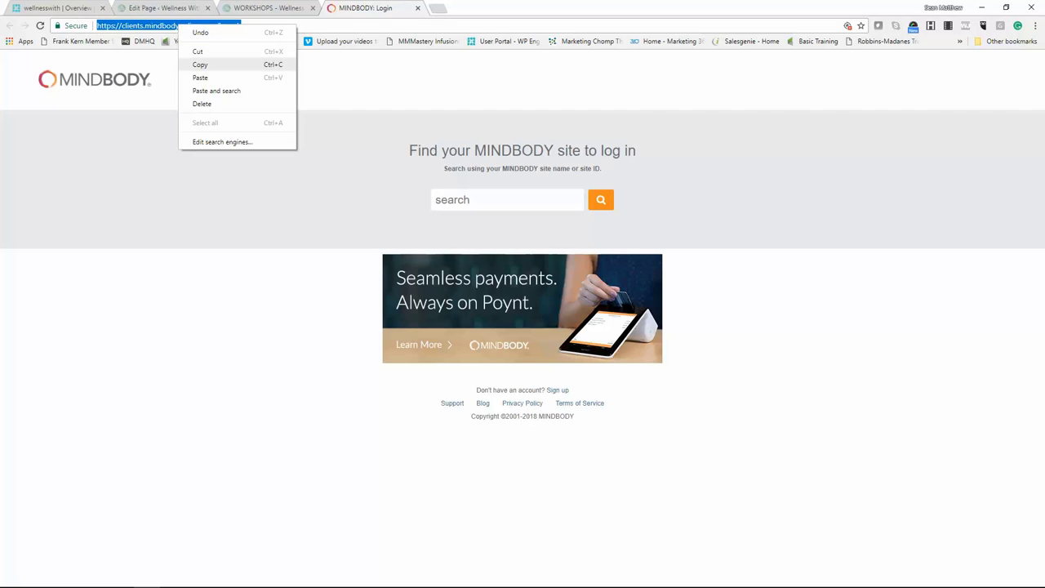
click(200, 65)
click(268, 8)
key(ctrl+a)
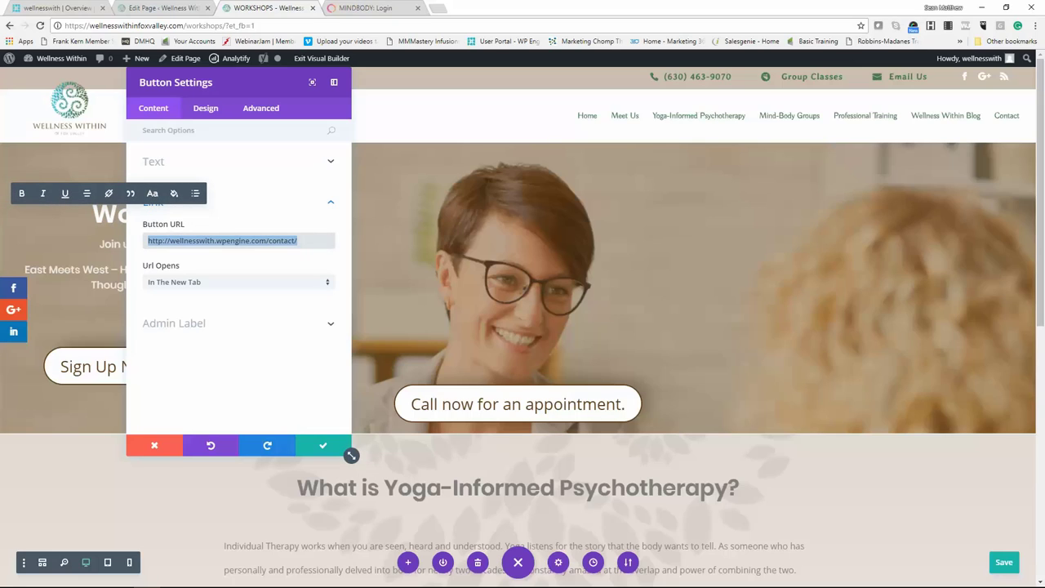
Step: Undo pasting the MINDBODY URL, keeping the contact link; close the MINDBODY tab and save the left button
key(ctrl+v)
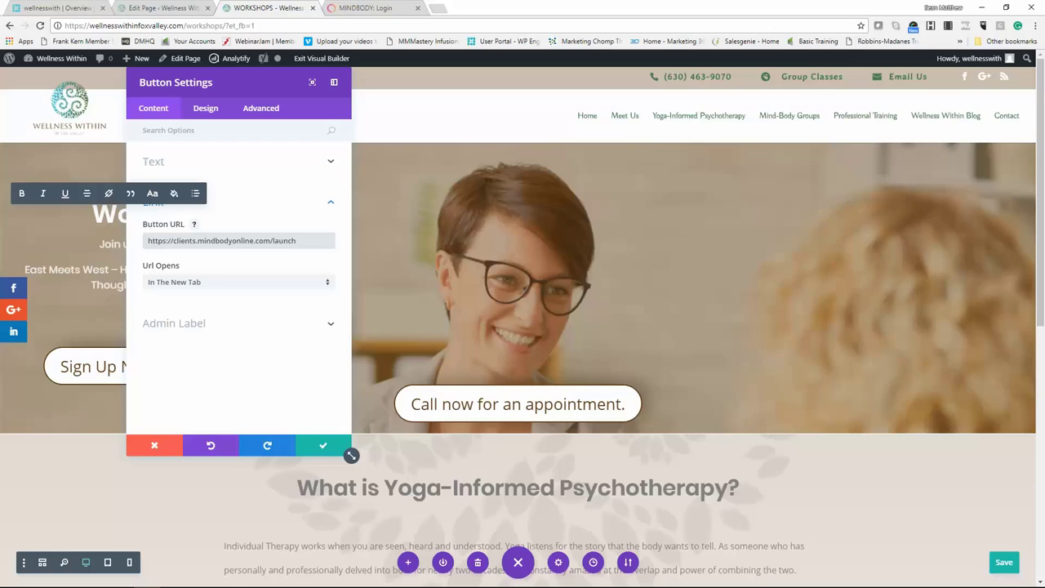
key(ctrl+z)
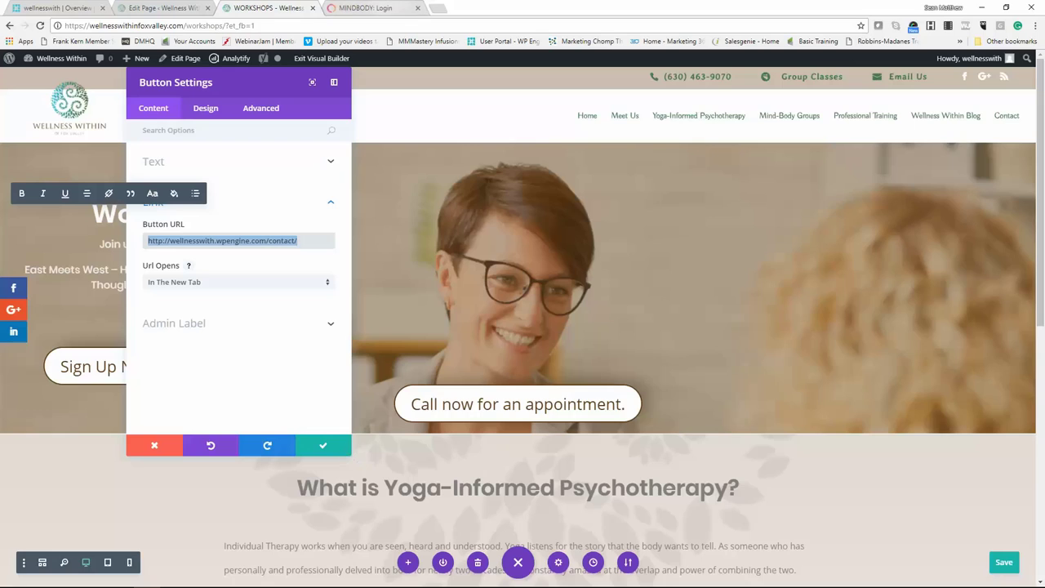
key(ctrl+Tab)
key(ctrl+w)
click(323, 445)
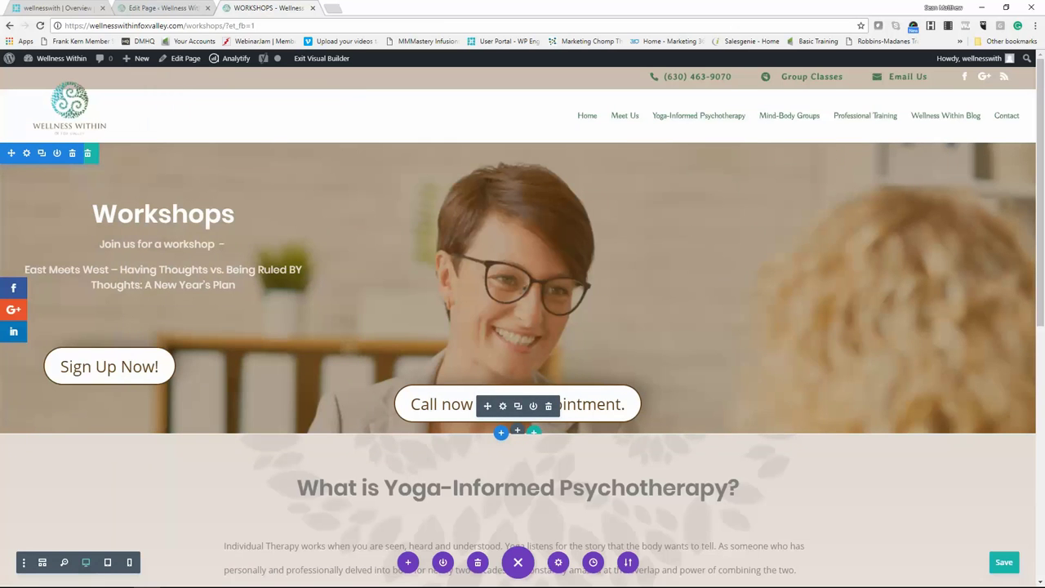
Step: Change the second hero button's text to 'Sign Up Today!' and save its settings
click(502, 406)
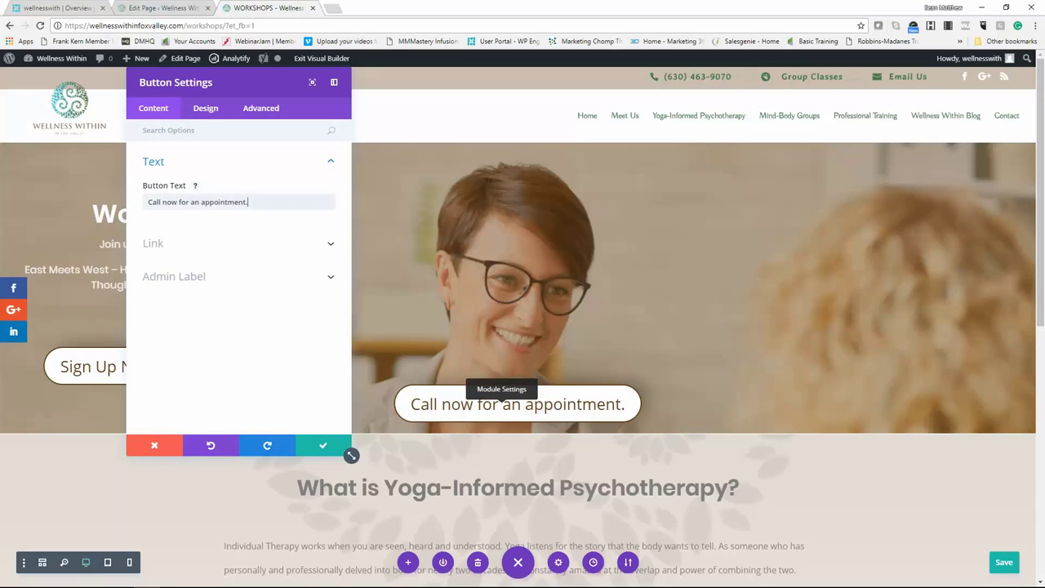
key(ctrl+a)
text(Sign)
key(Up)
key(Return)
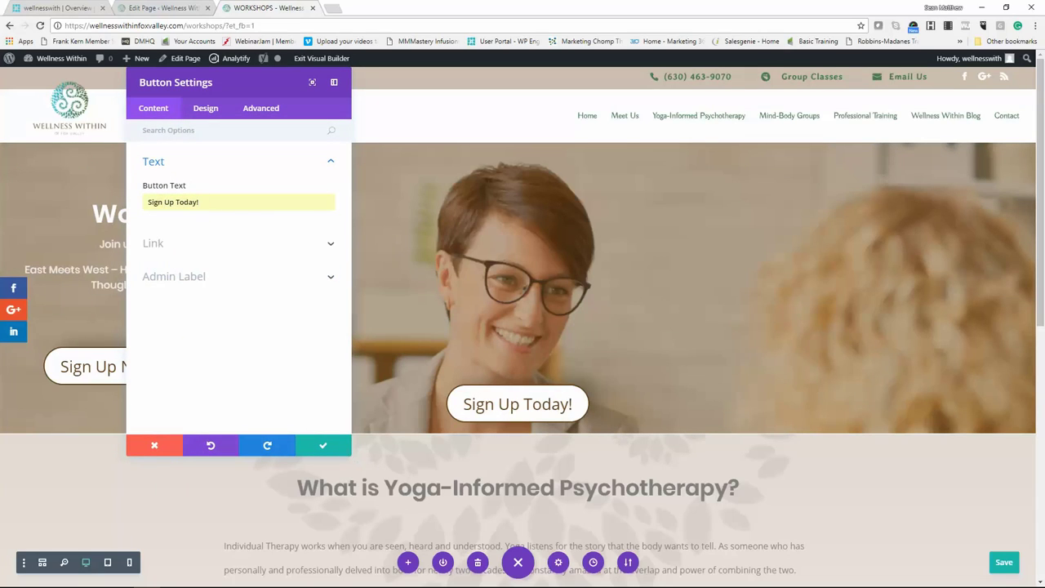
key(Tab)
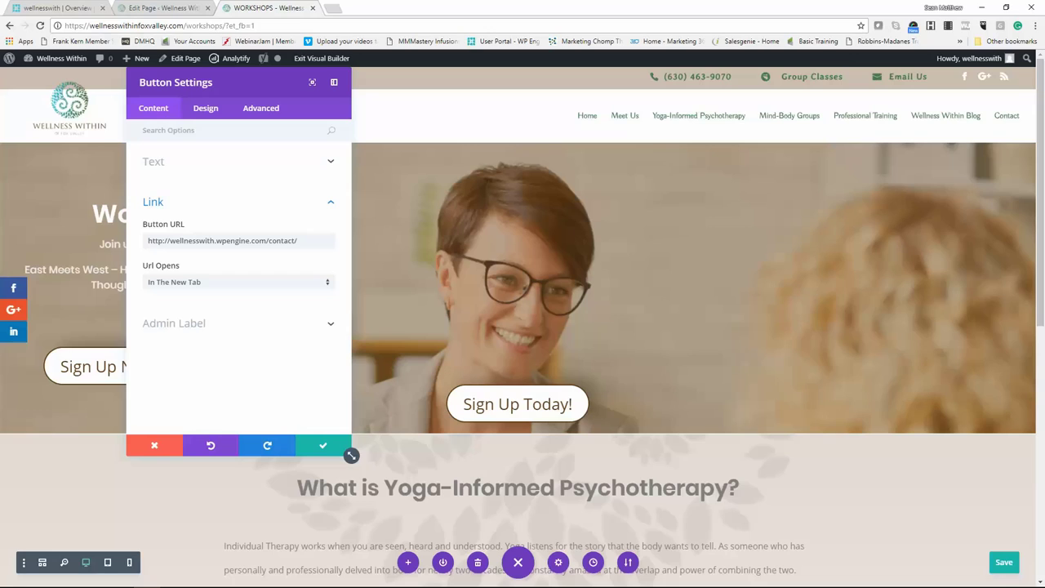
click(324, 445)
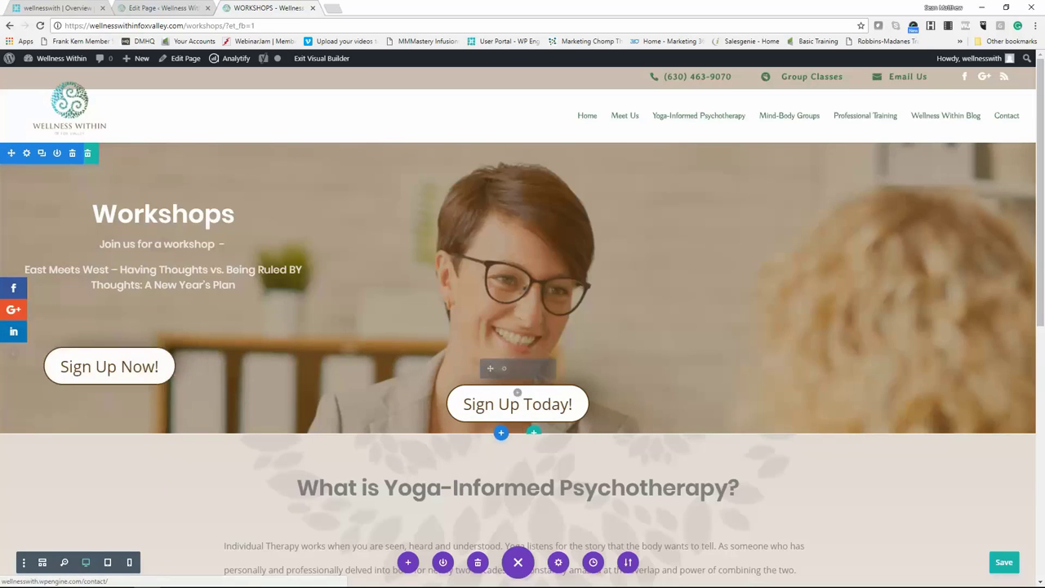
click(151, 169)
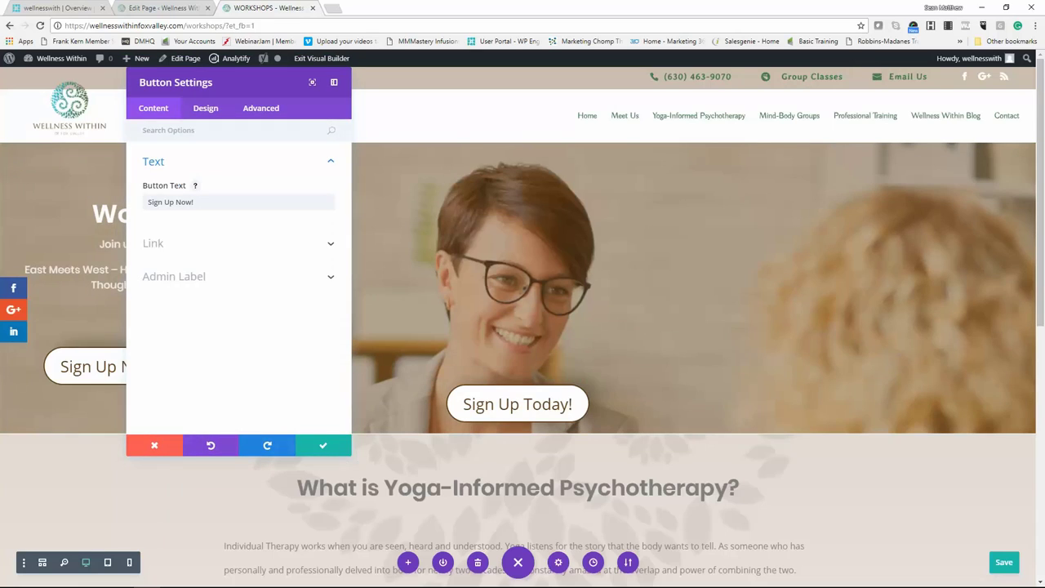
click(155, 444)
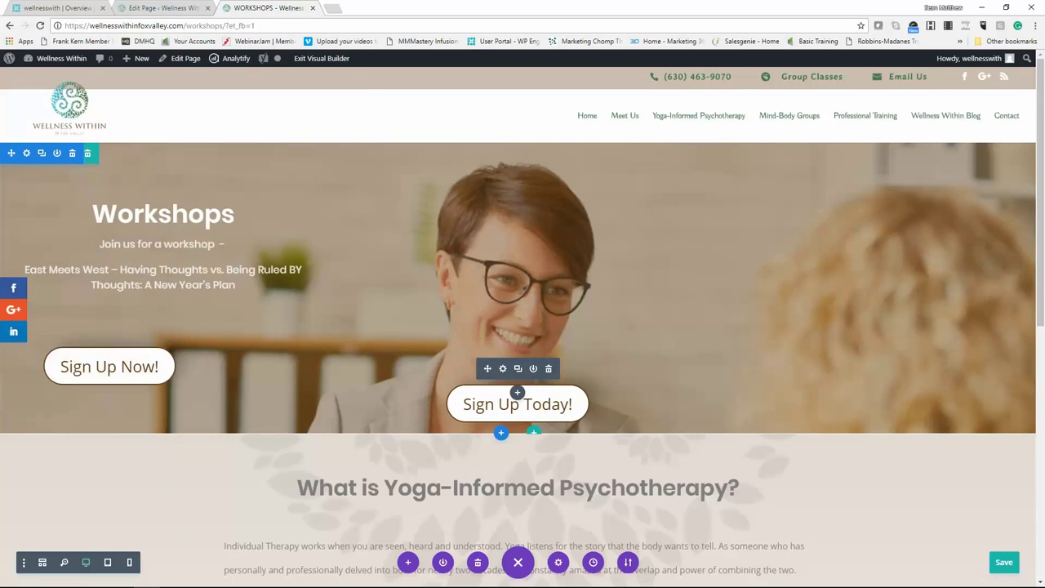
click(503, 368)
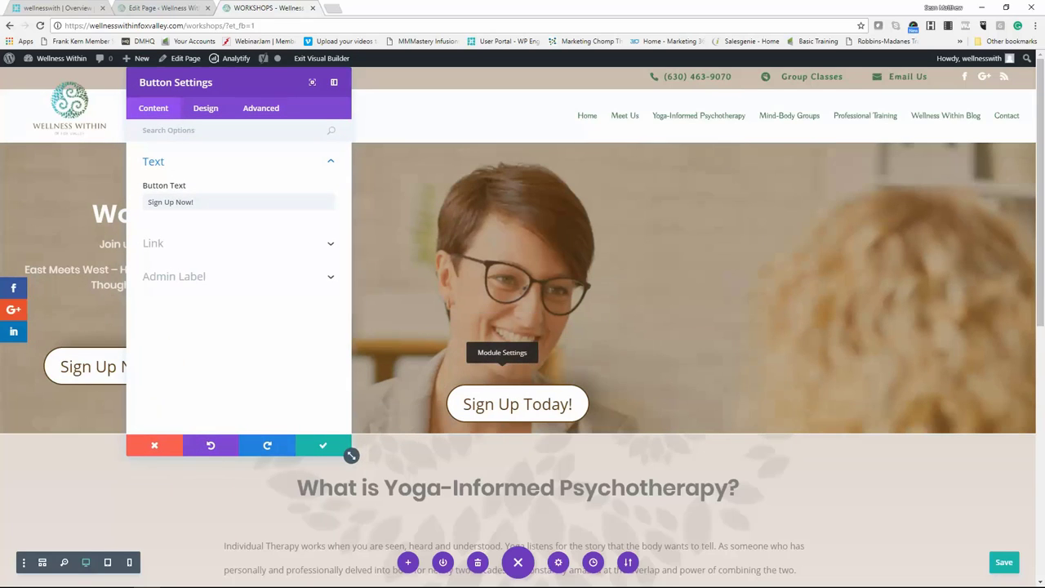
click(261, 108)
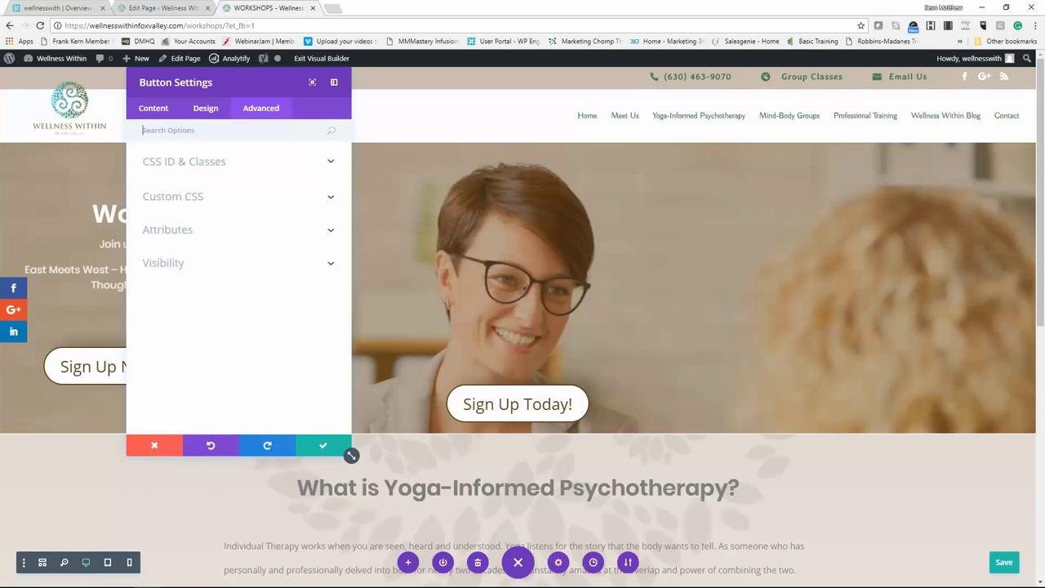
click(163, 262)
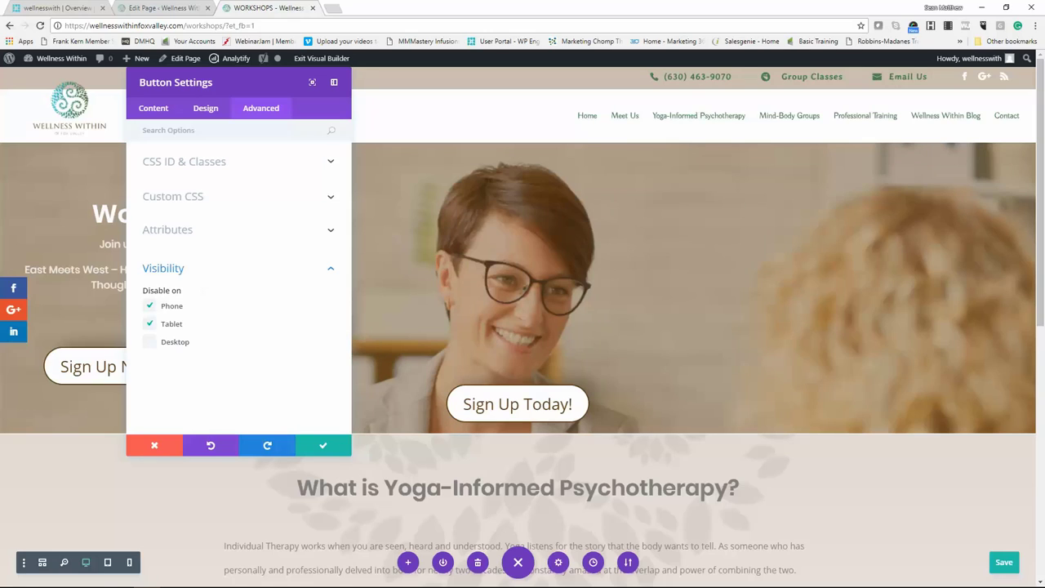
click(323, 445)
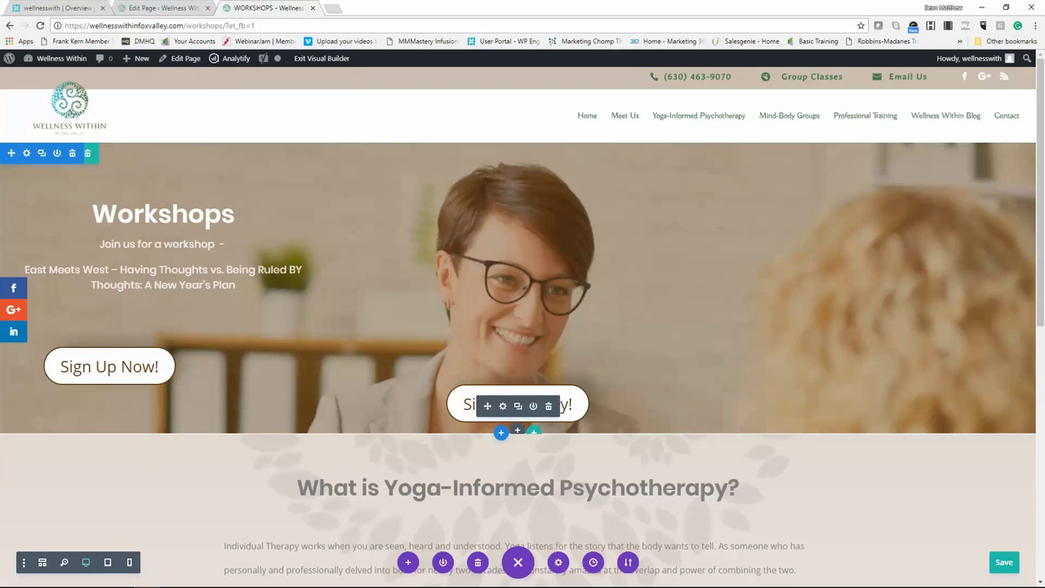
click(503, 405)
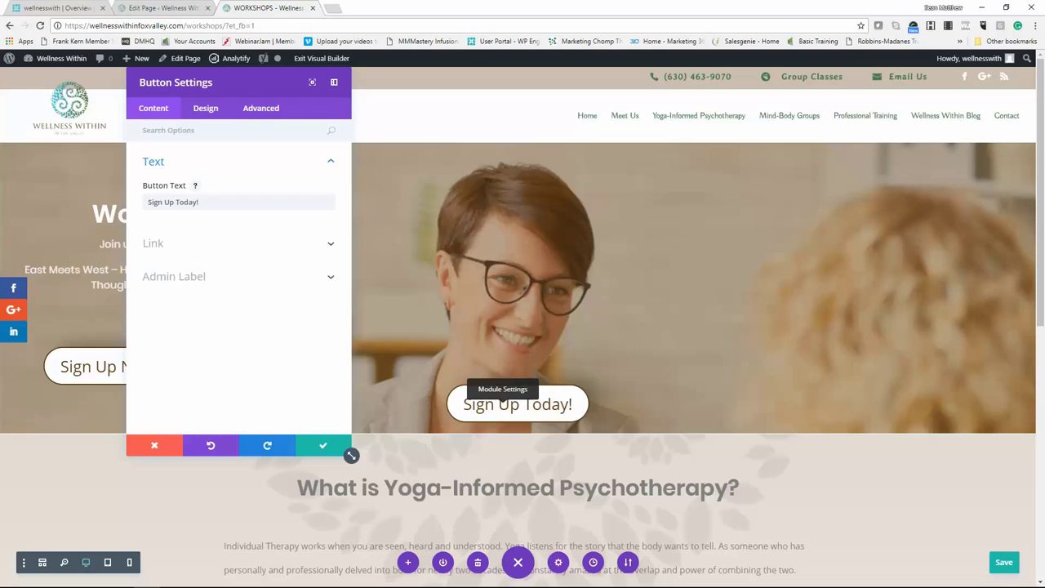
click(261, 108)
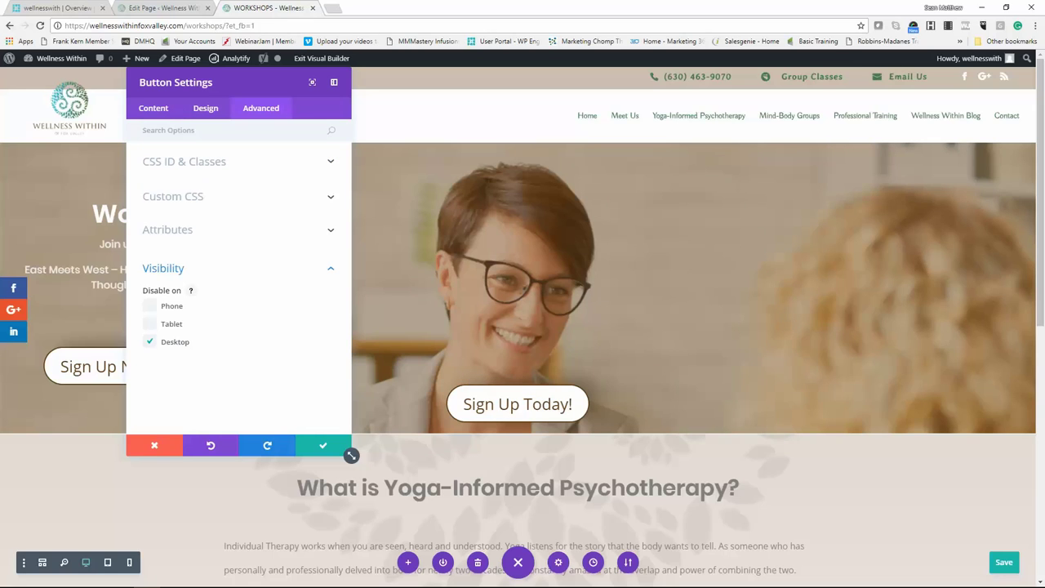
Step: Close the button settings and scroll to the intro heading, deleting then restoring its text
click(348, 447)
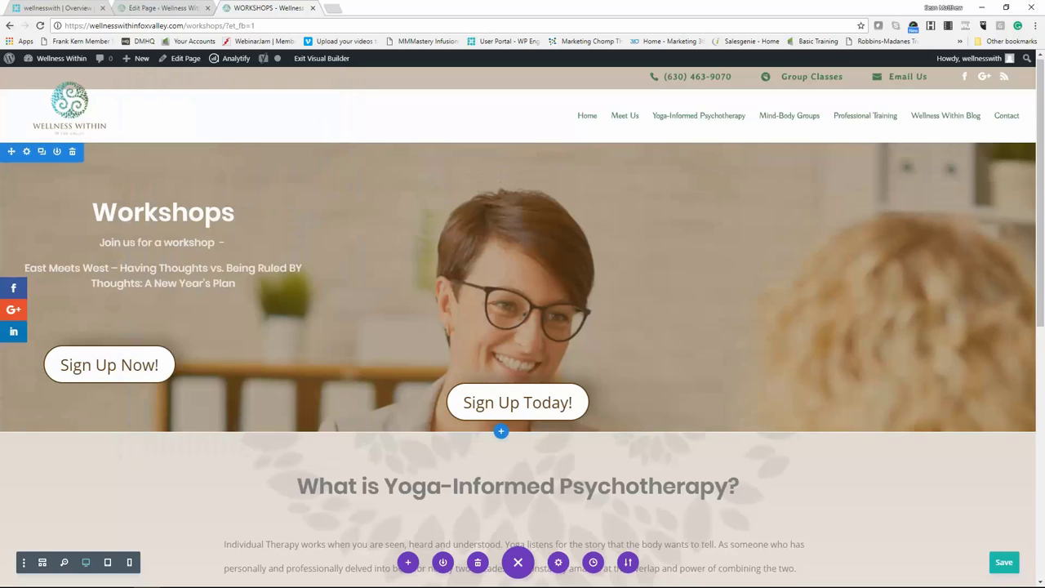
scroll(517, 318, down, 3)
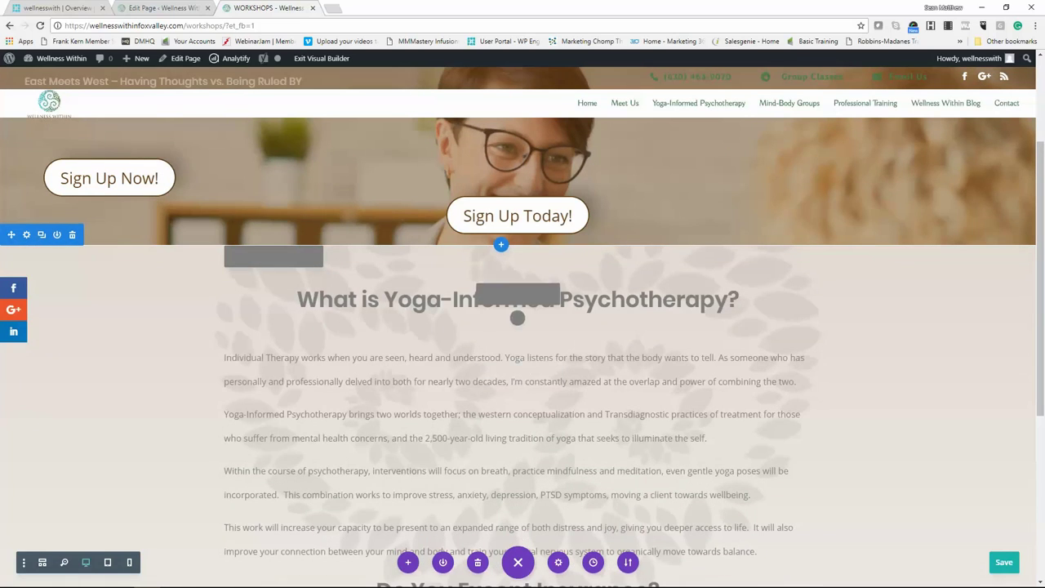
scroll(517, 318, up, 2)
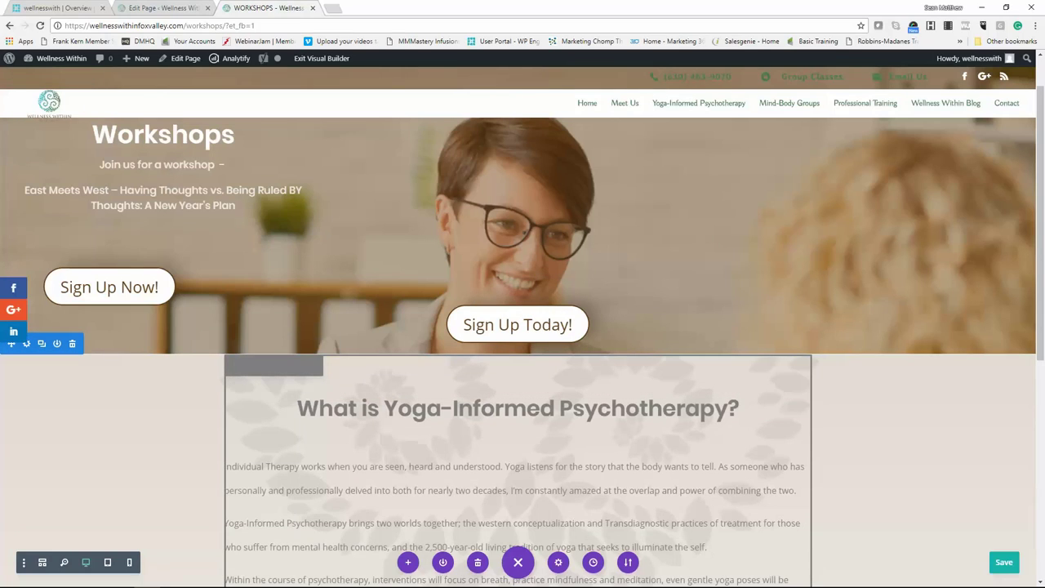
scroll(523, 327, down, 3)
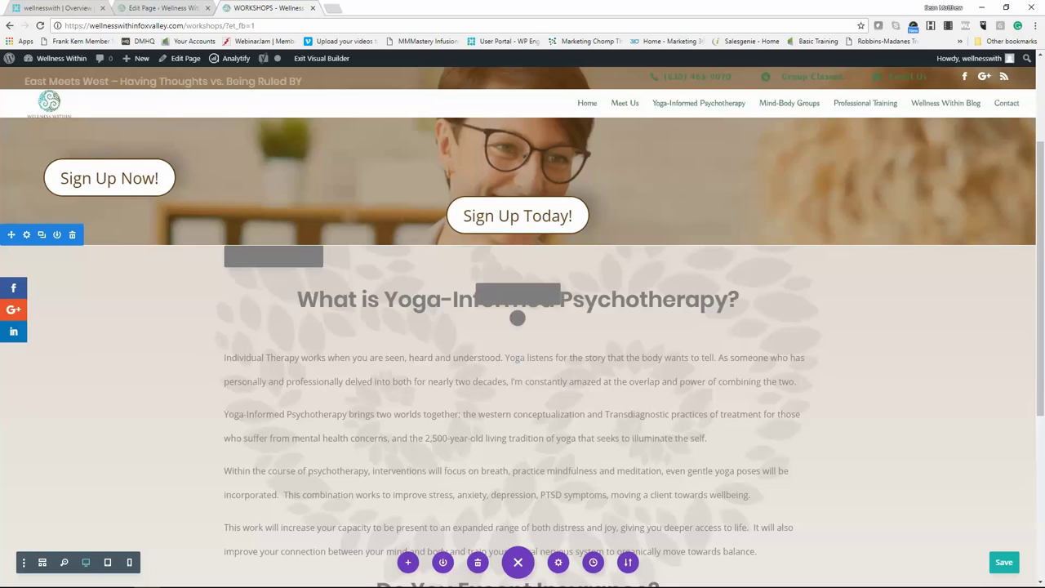
scroll(522, 351, down, 2)
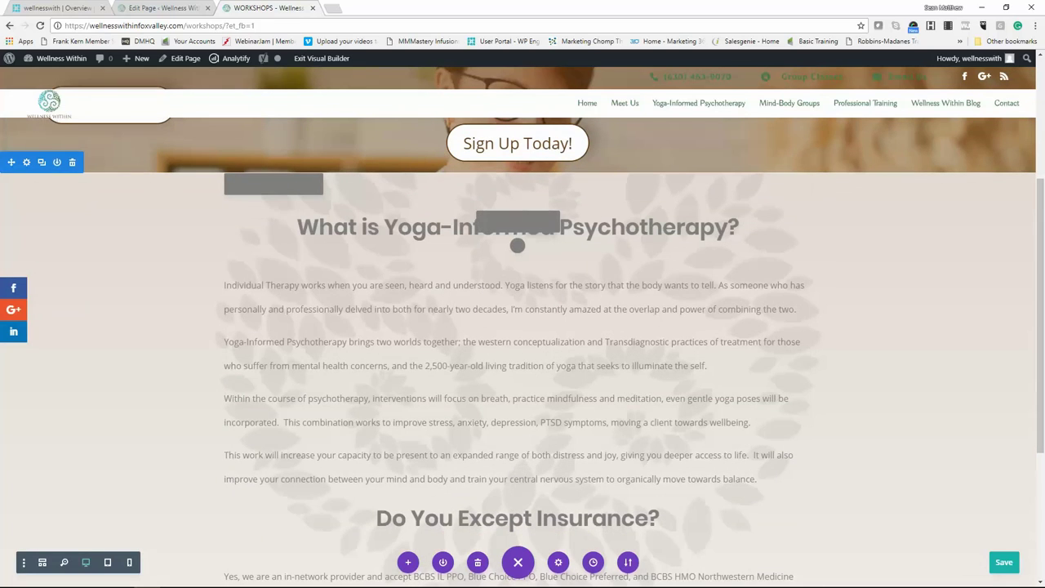
key(ctrl+shift+Right)
key(ctrl+shift+Right)
key(ctrl+shift+Right)
key(ctrl+shift+Right)
key(shift+Right)
key(shift+Right)
key(shift+Right)
key(shift+Right)
key(shift+Right)
key(shift+Right)
key(shift+Right)
key(shift+Right)
key(shift+Right)
key(shift+Right)
key(shift+Right)
key(shift+Right)
key(shift+Right)
key(shift+Right)
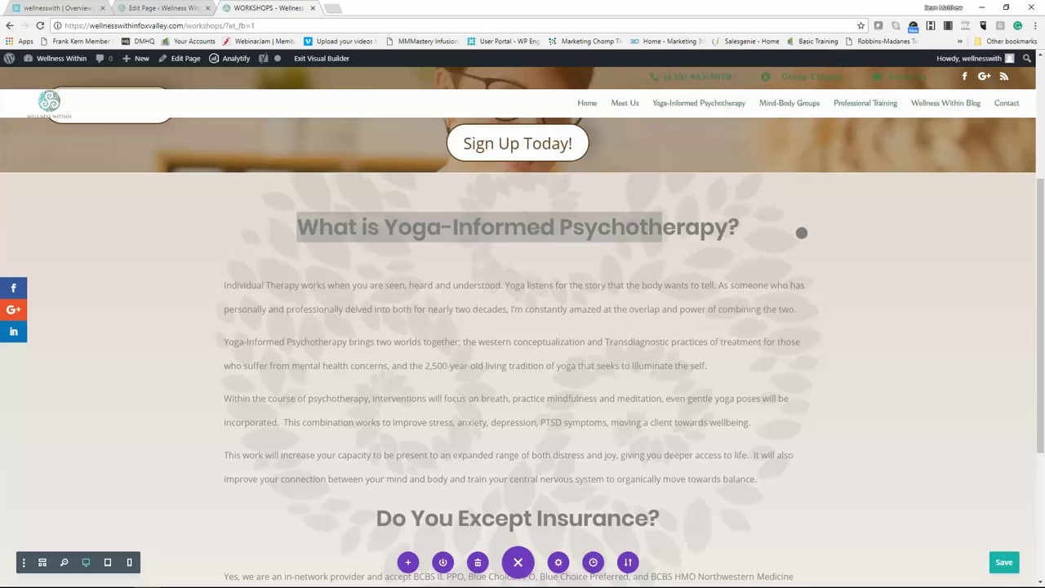
key(BackSpace)
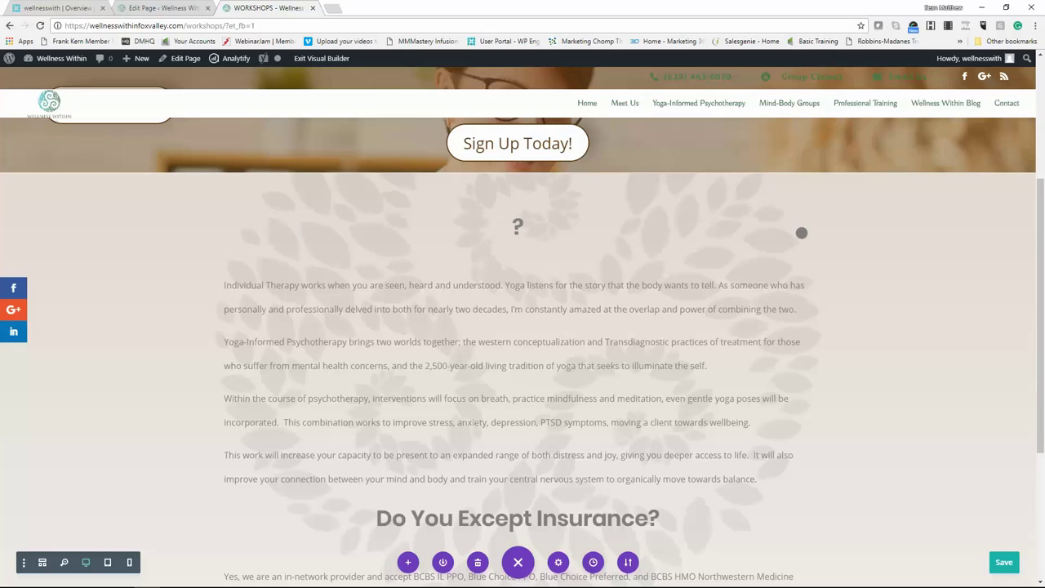
key(ctrl+z)
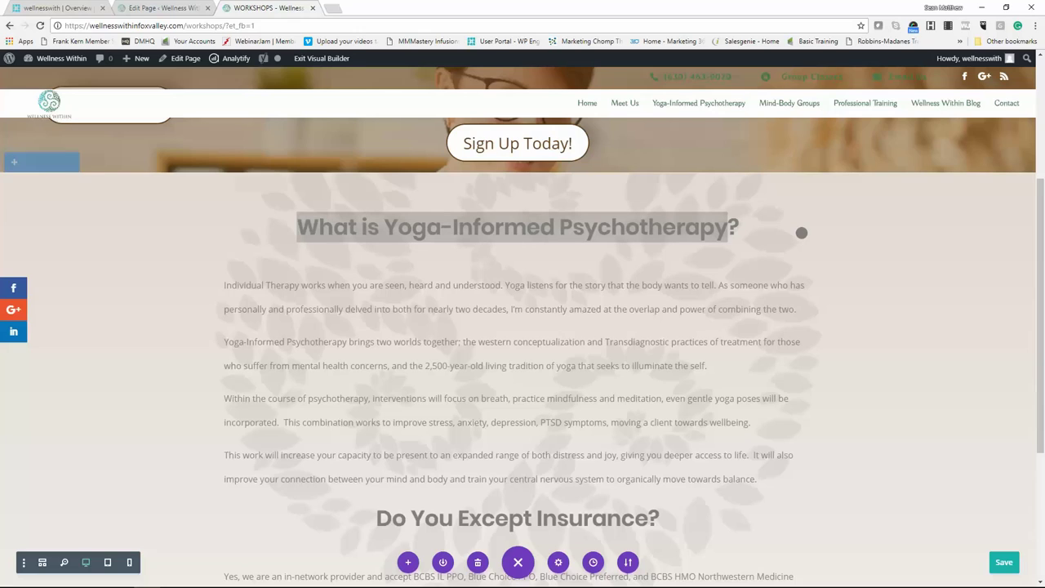
click(801, 232)
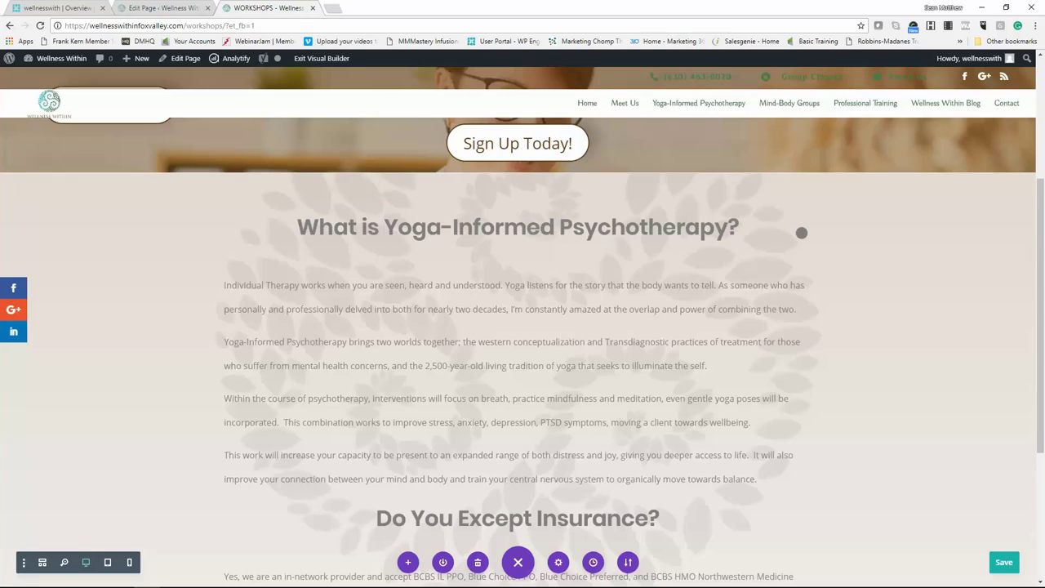
Step: Replace 'Yoga-Informed Psychotherapy' in the heading with the pasted East Meets West workshop title
drag(381, 227, 727, 227)
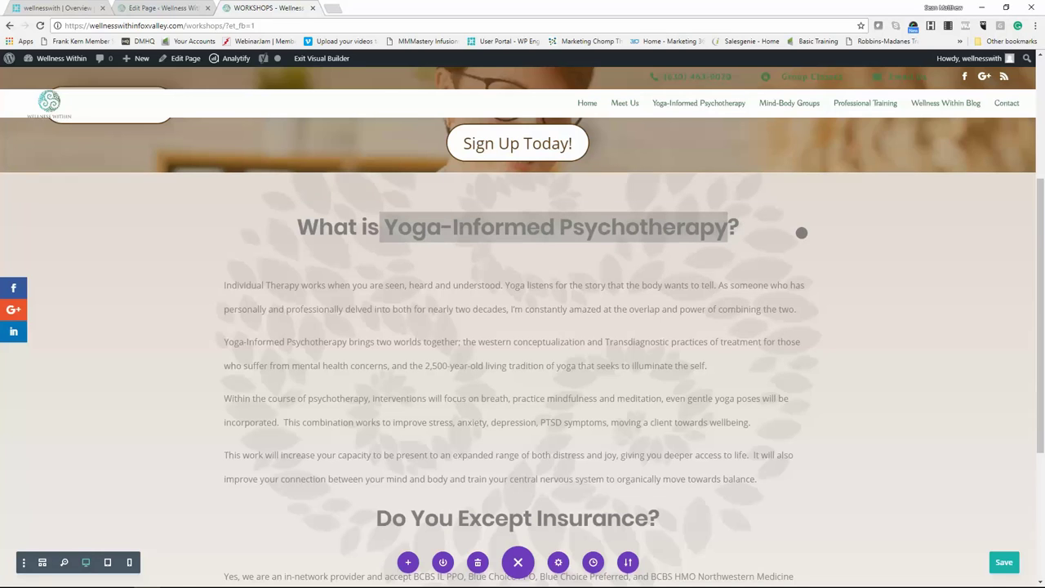
text(East Meets West – Having Thoughts vs. Being Ruled BY Thoughts: A New Year’s Plan)
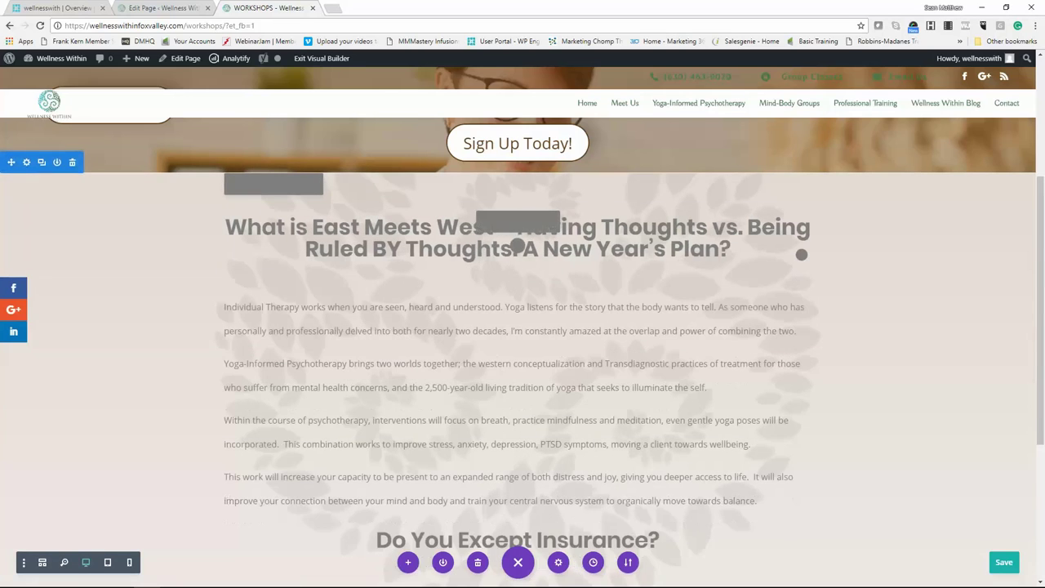
scroll(522, 327, down, 1)
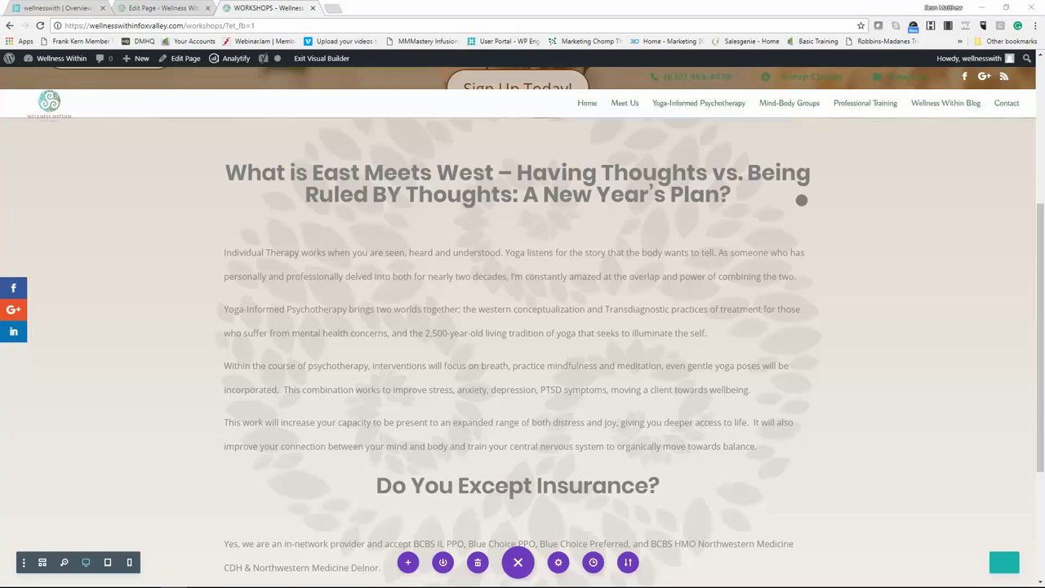
Step: Replace the four existing paragraphs with the pasted workshop description
click(247, 274)
key(shift+Down)
key(shift+Down)
key(shift+Down)
key(shift+Down)
key(shift+Down)
key(shift+Down)
key(shift+Down)
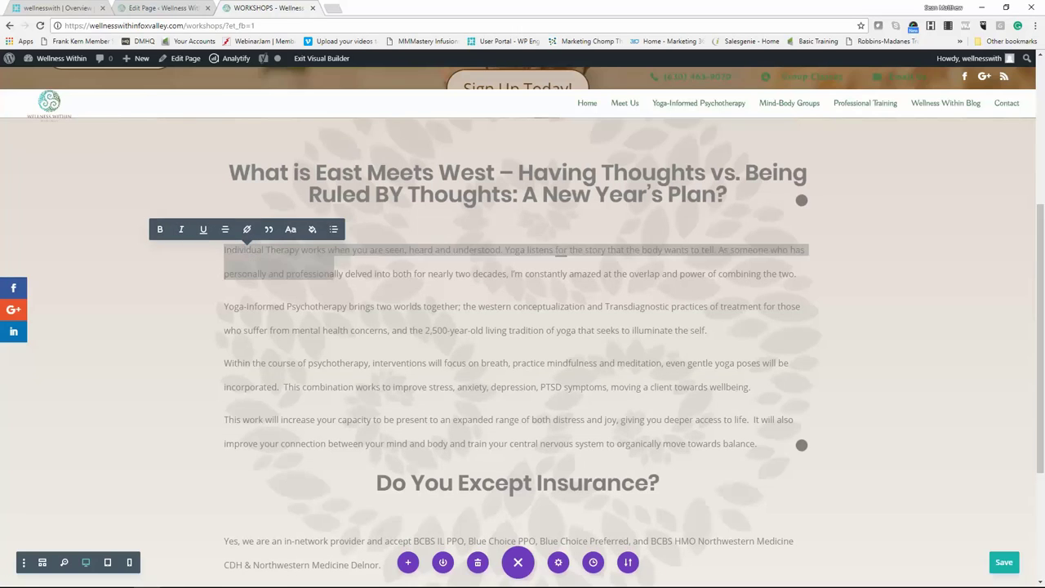
key(shift+Right)
key(shift+Right)
key(shift+Right)
key(shift+Right)
key(shift+Right)
key(shift+Right)
key(shift+Right)
key(shift+Right)
key(shift+Right)
key(shift+Right)
key(shift+Right)
key(shift+Right)
key(shift+Right)
key(shift+Right)
key(shift+Right)
key(shift+Right)
key(shift+Right)
key(shift+Right)
key(shift+Right)
key(shift+Right)
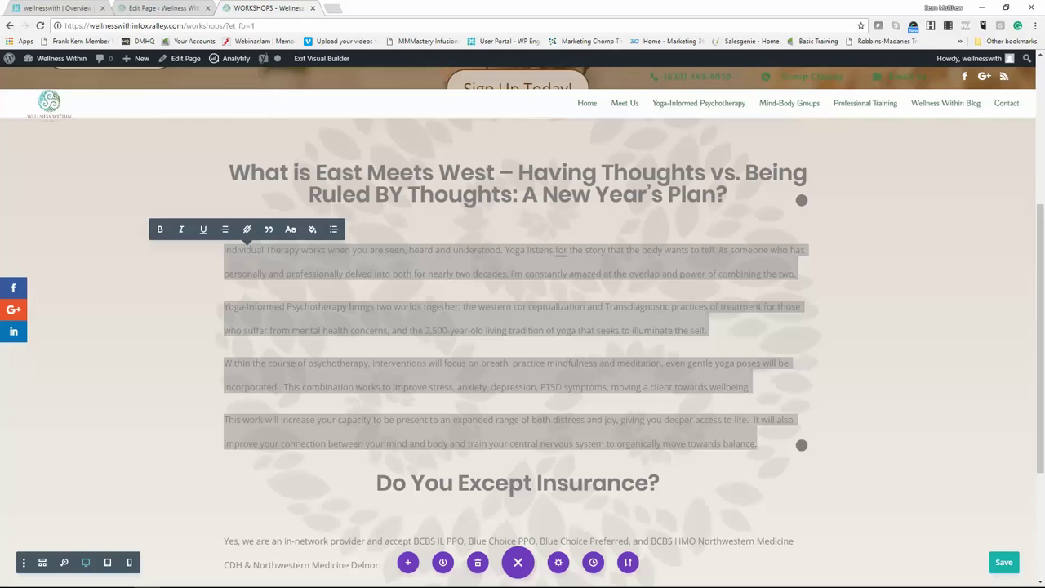
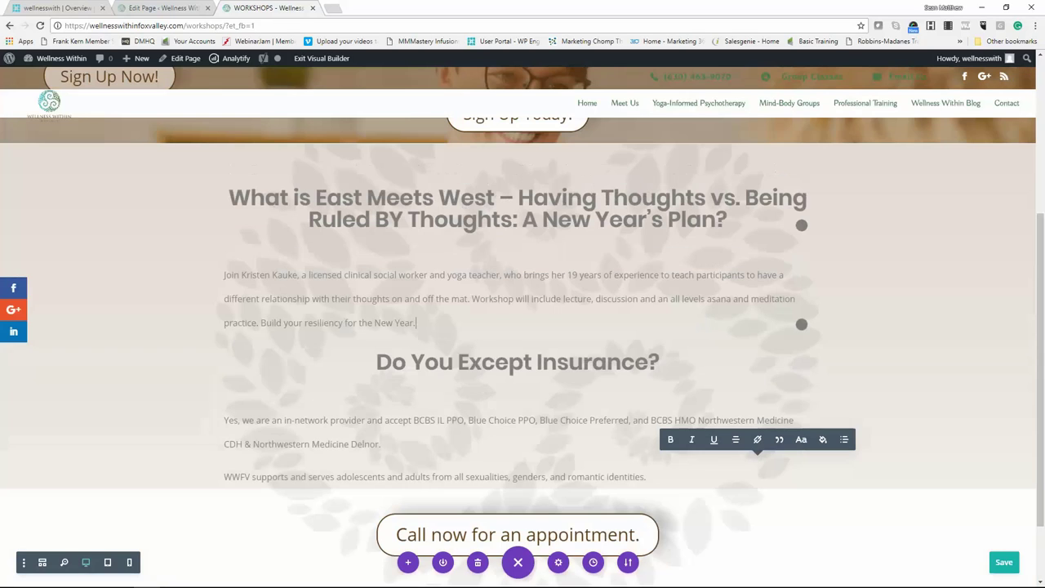
Step: Rename the 'Do You Except Insurance' heading to 'What You Will Learn In This Workshop:' and save
key(shift+Right)
key(shift+Right)
key(shift+Right)
key(shift+Right)
key(shift+Right)
key(shift+Right)
key(shift+Right)
key(shift+Right)
key(shift+Right)
key(shift+Right)
key(shift+Right)
key(shift+Right)
key(shift+Right)
key(shift+Right)
key(shift+Right)
key(shift+Right)
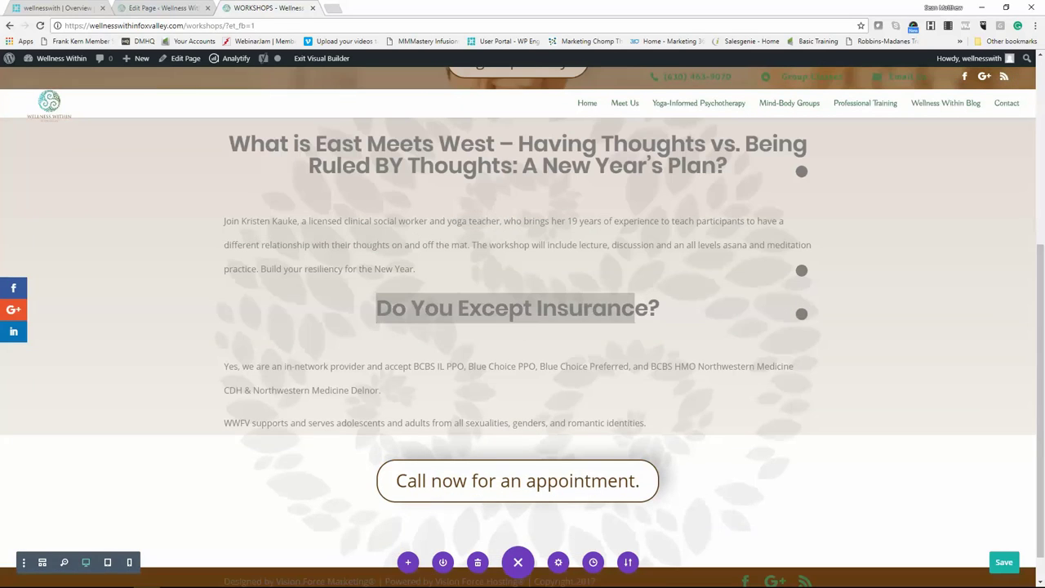
text(What Your Will Learn In This Workshop:)
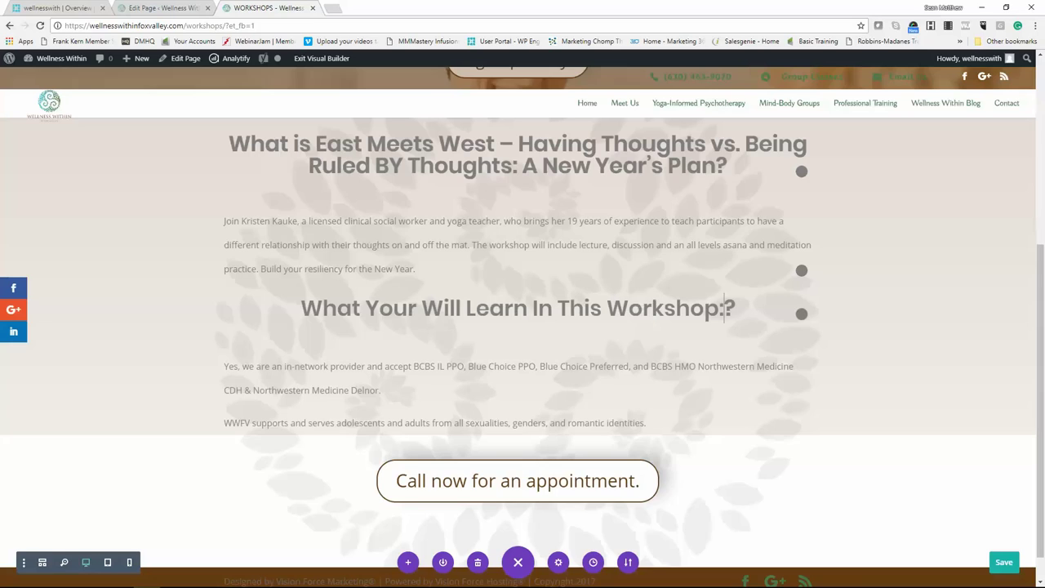
key(Delete)
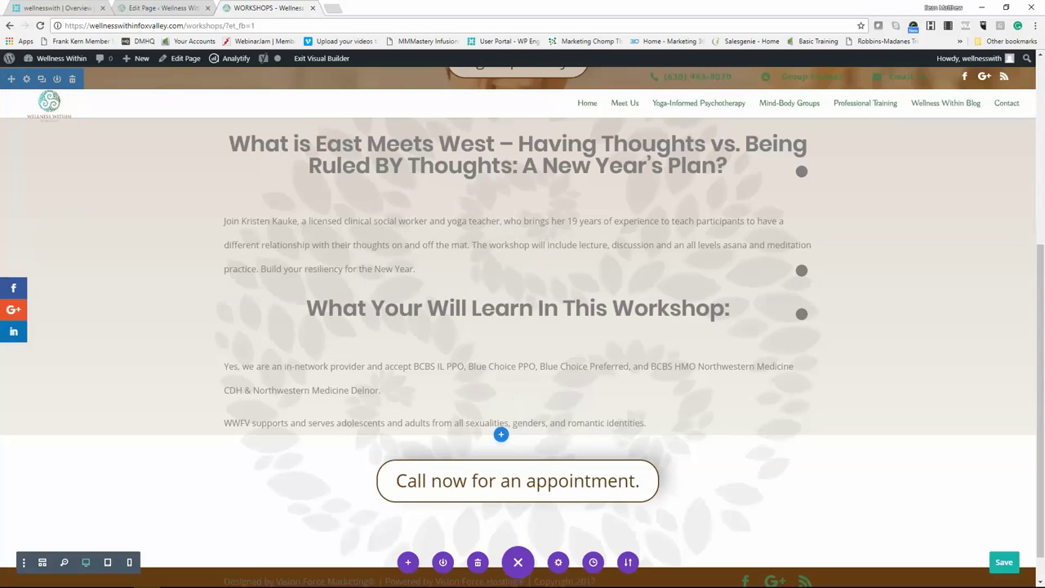
key(BackSpace)
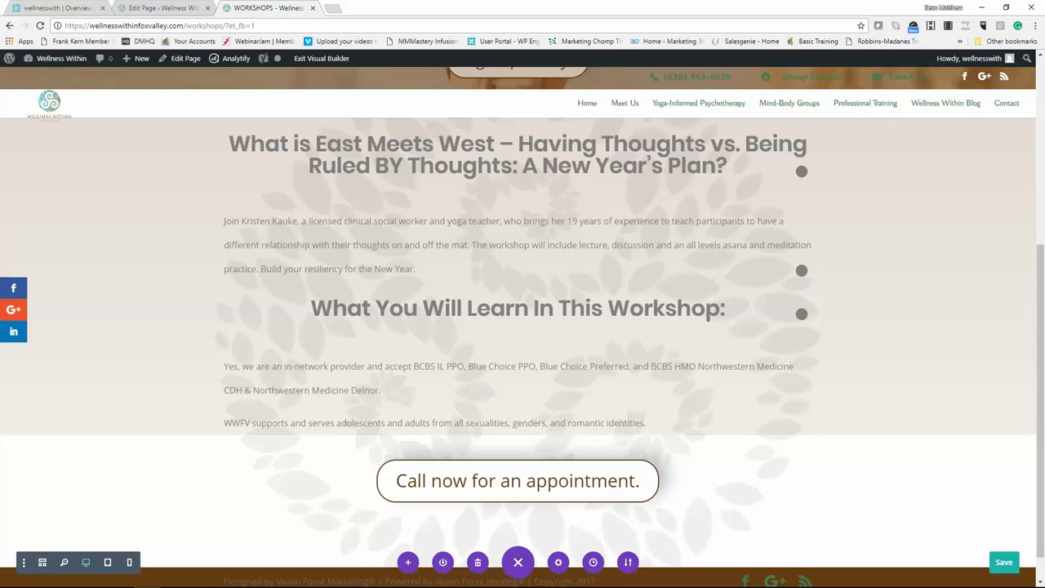
key(ctrl+s)
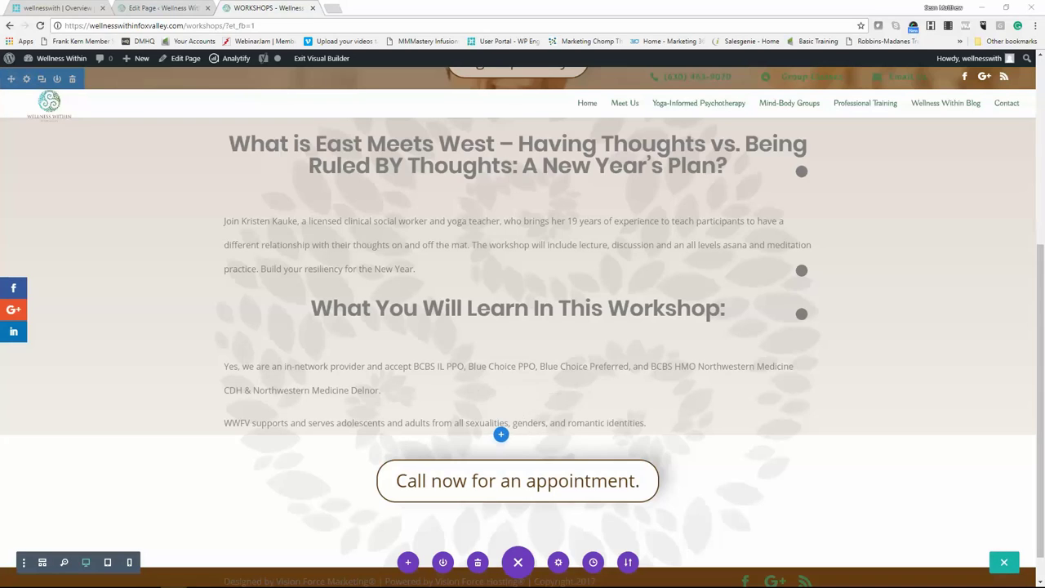
Step: Paste the five-bullet learning-objectives list over the two insurance paragraphs
drag(271, 390, 645, 420)
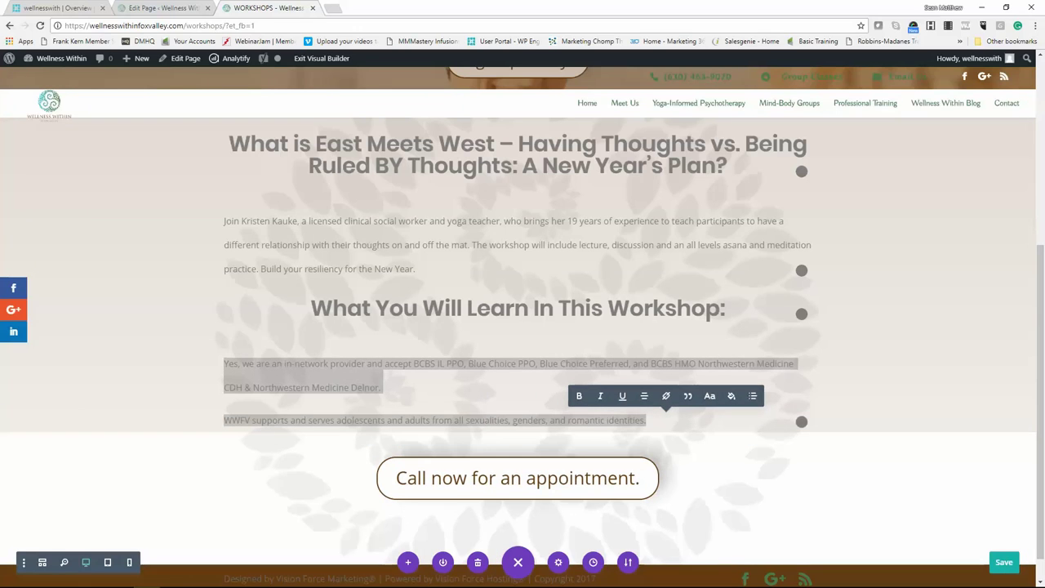
text(- To understand parts of emotional experience and negative bias of thoughts - tendency for critical, negative, evaluative directions - To understand how the mind becomes "fused" with or "hooked" by thoughts - To consider the thought workability (purposeful) vs. thought truth or untruth - To learn other ways (defusion) to consider if thoughts are helpful in moving towards valued actions - To practice getting out of the head and into the body with asana and meditation.)
scroll(517, 442, down, 2)
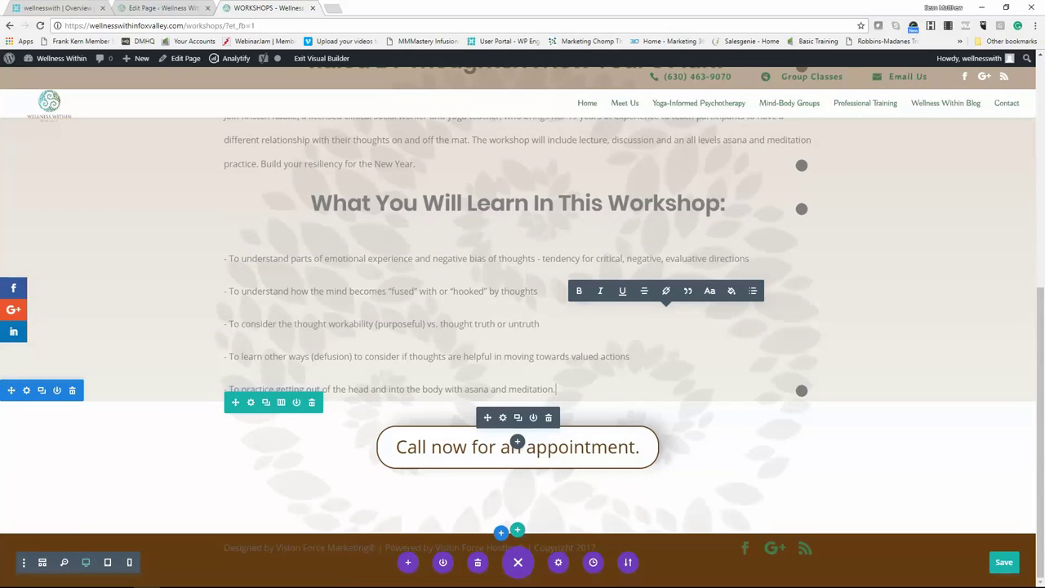
Step: Change the appointment button's text to 'Sign Up Today!' and confirm the module settings
click(503, 417)
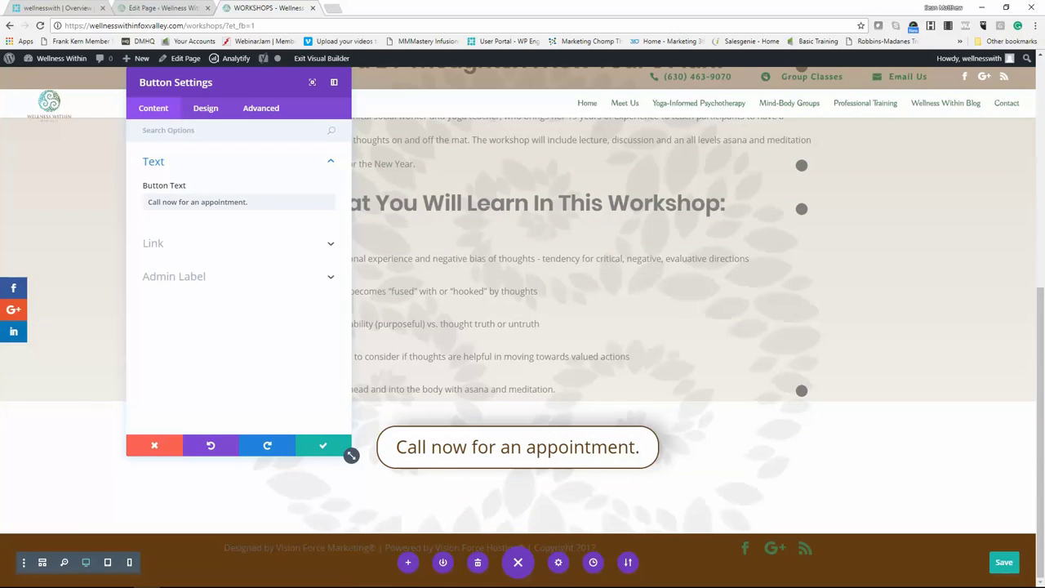
key(ctrl+a)
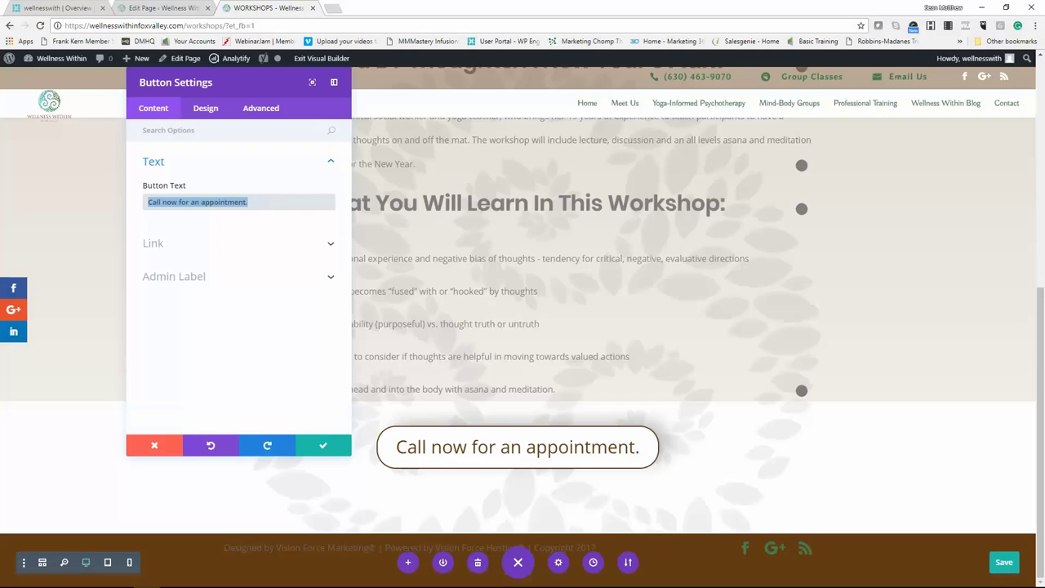
text(Sign)
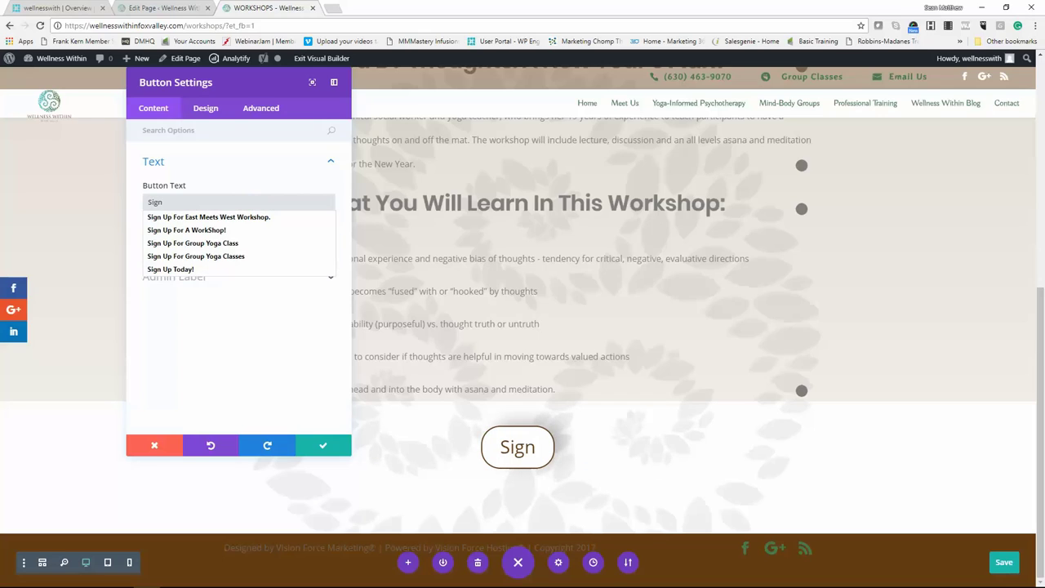
key(Down)
key(Down)
key(Down)
key(Down)
key(Down)
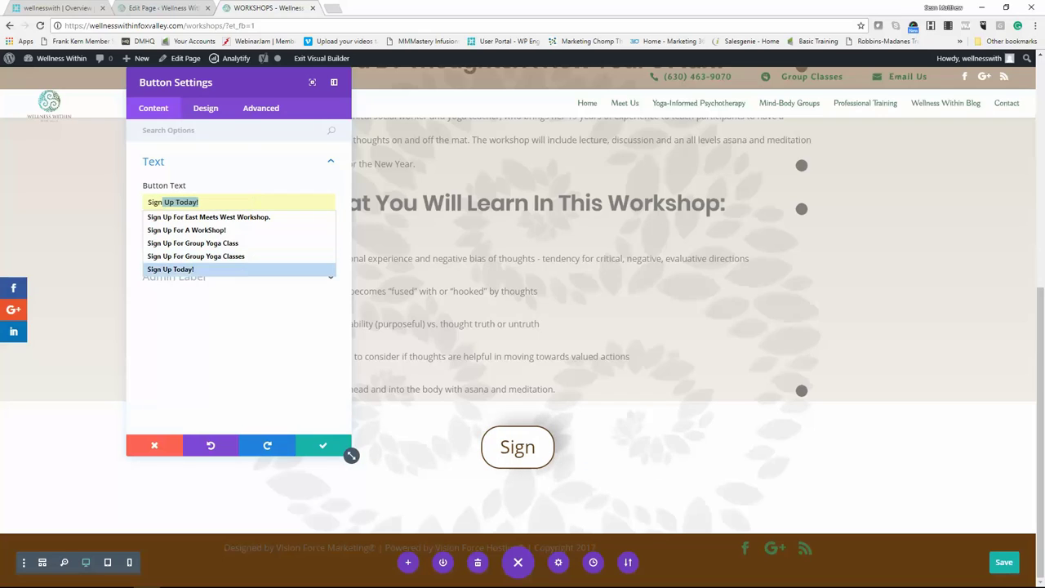
key(Return)
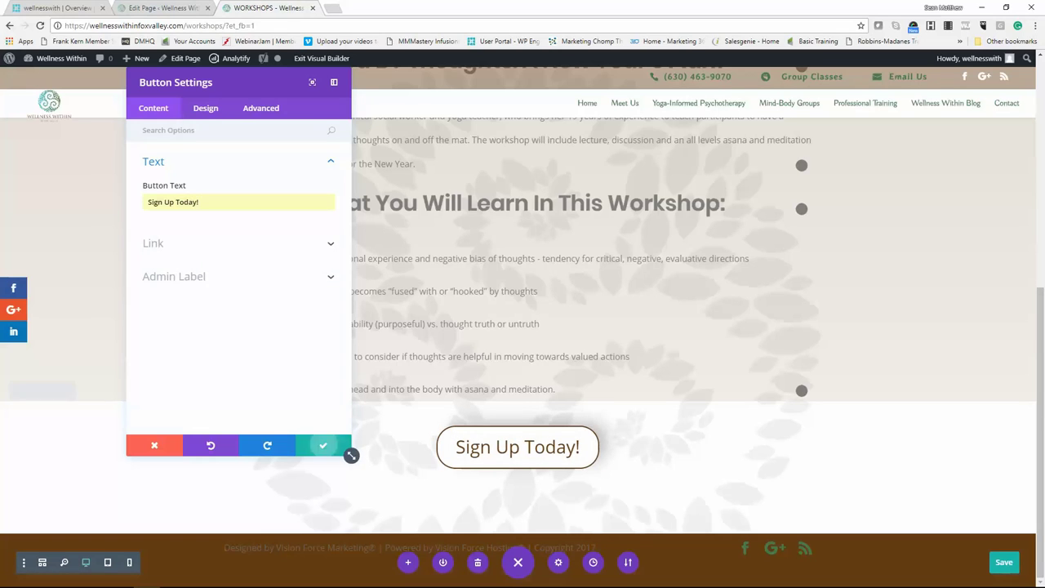
click(346, 447)
scroll(523, 327, up, 5)
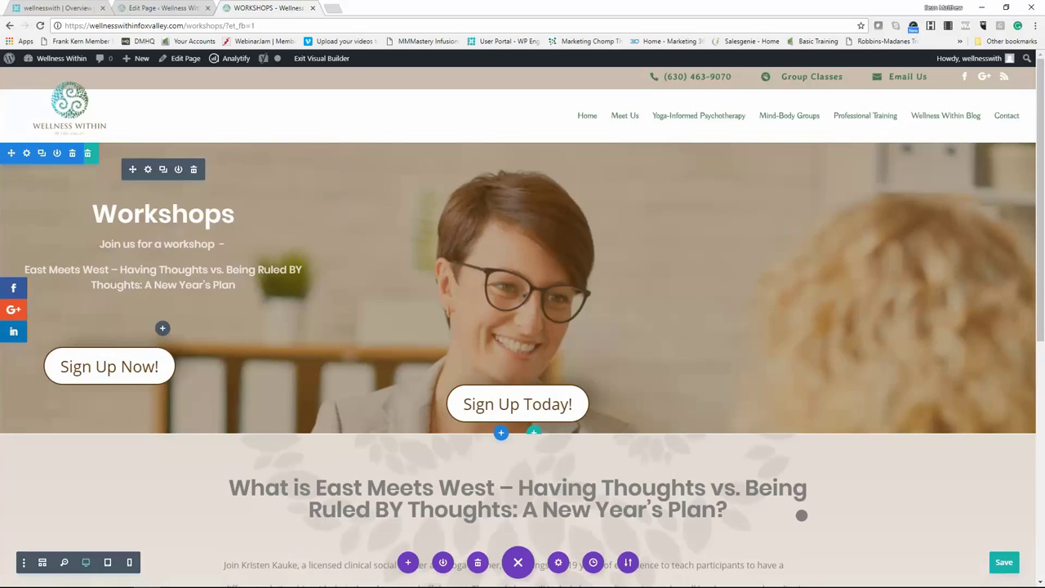
Step: Scroll to the hero and open the Sign Up Now! button module's settings
scroll(523, 327, down, 1)
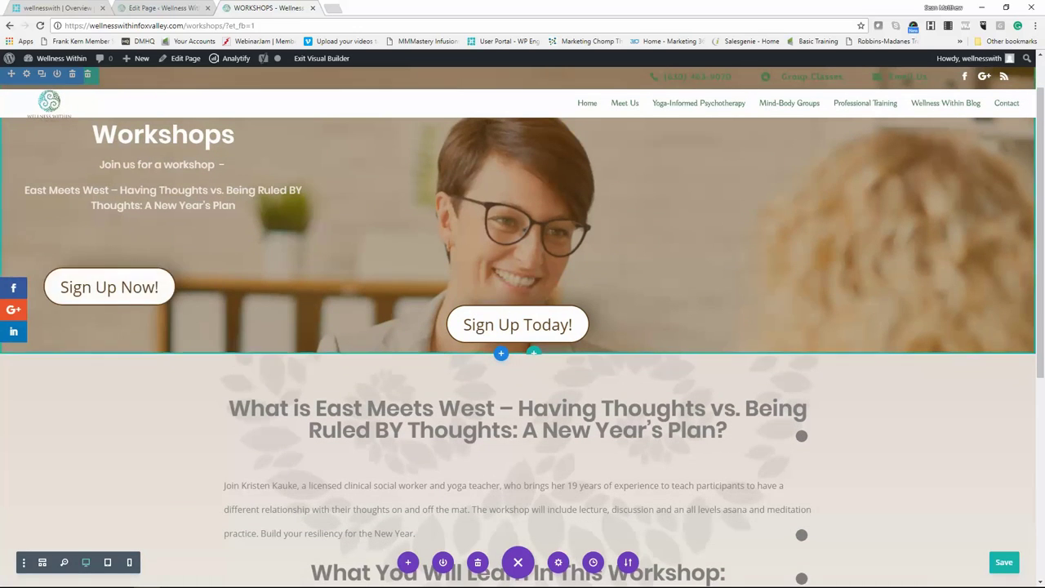
scroll(522, 326, up, 1)
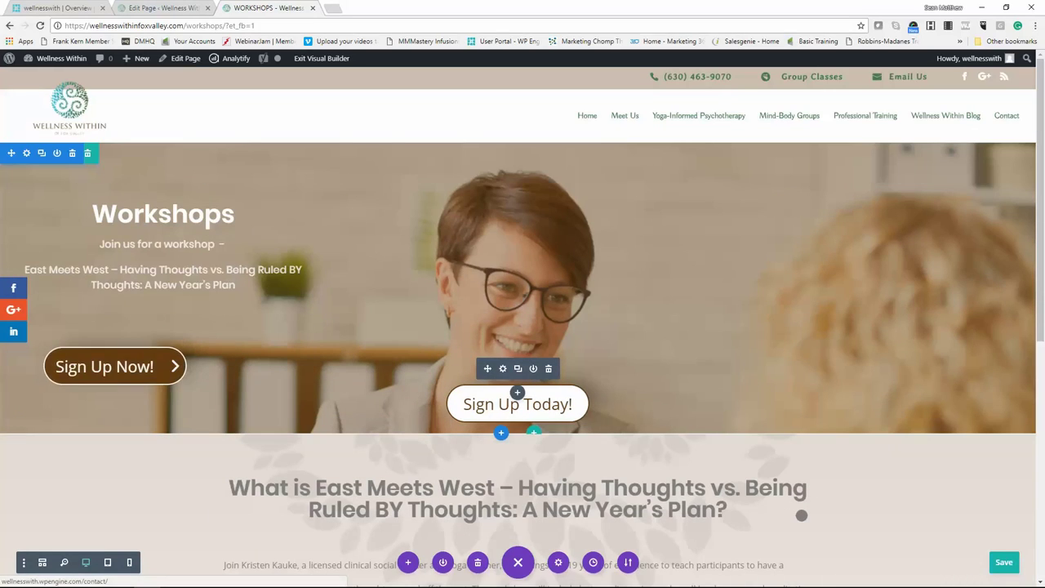
click(503, 368)
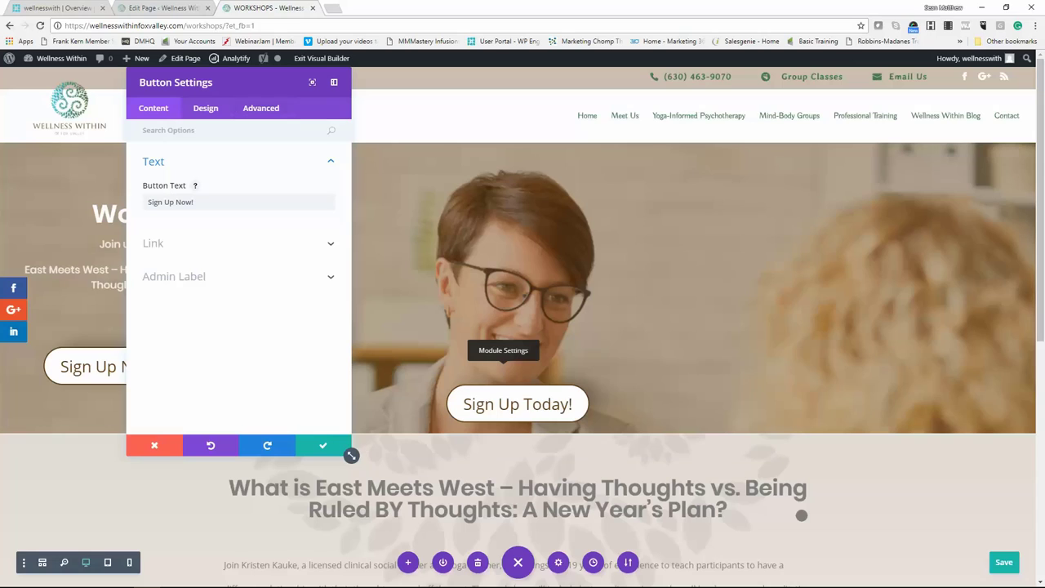
Step: Show the button's Design spacing options, save the page, and move the settings panel aside
click(205, 108)
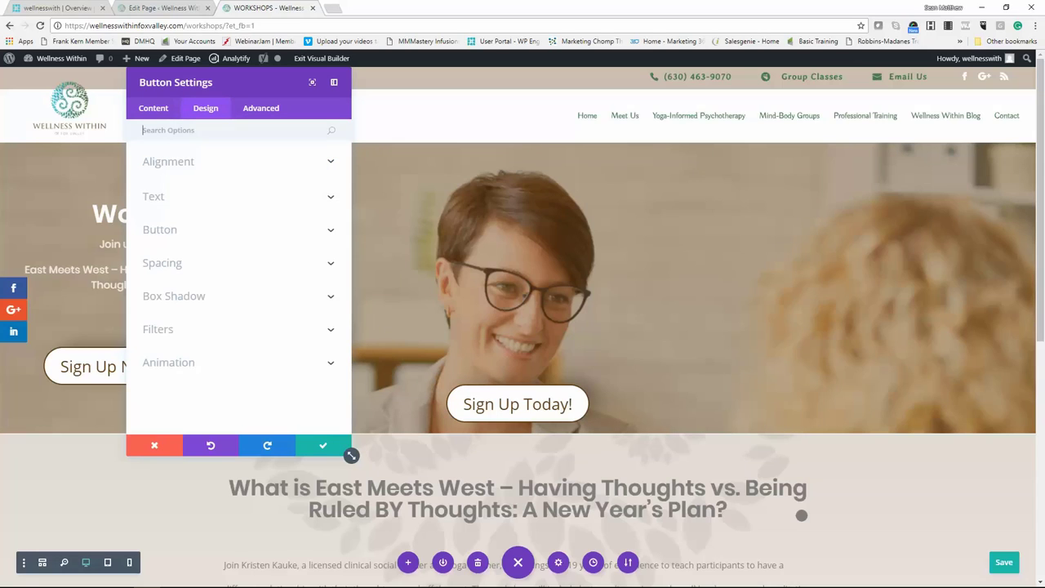
click(162, 262)
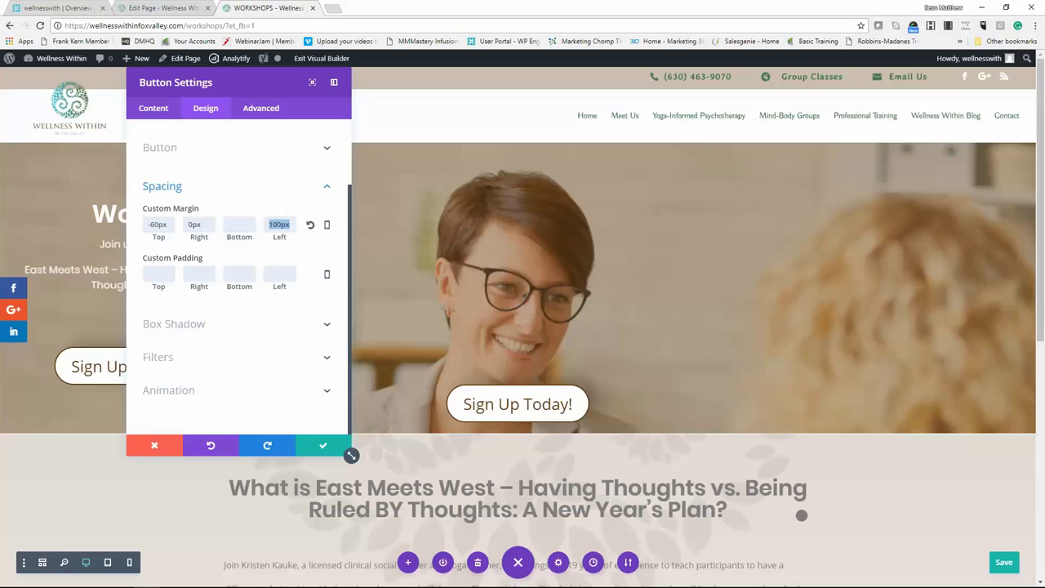
key(ctrl+s)
drag(236, 82, 511, 82)
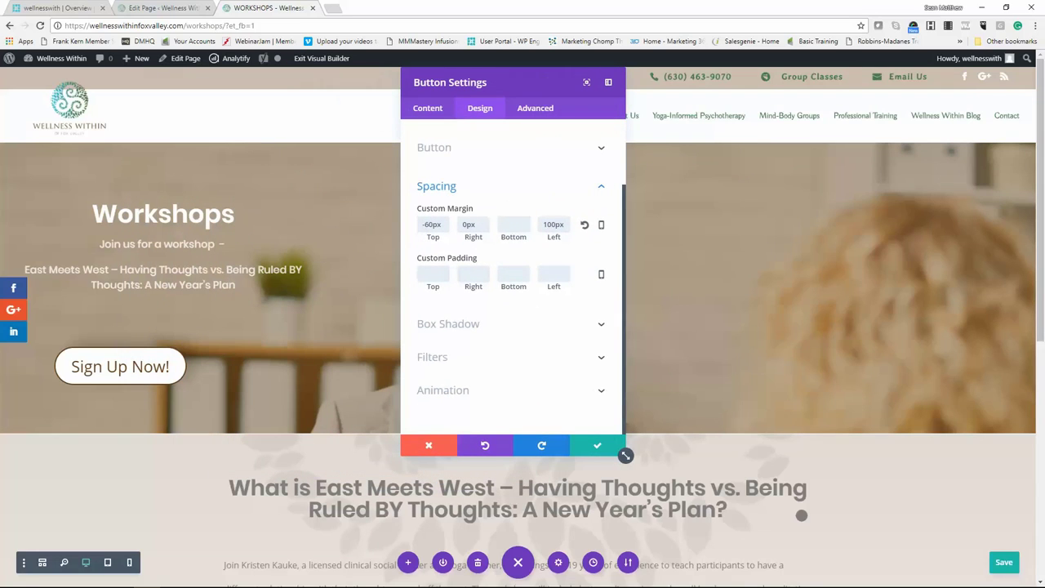
Step: Set the Sign Up Now! button's custom left margin to 175px and close its settings
double_click(554, 225)
drag(542, 225, 556, 225)
text(120)
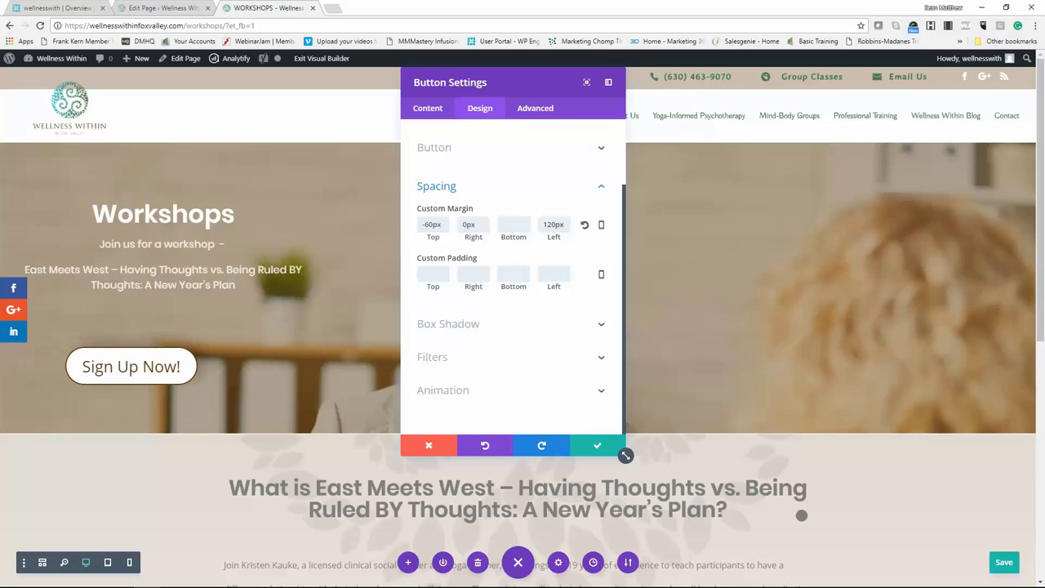
key(BackSpace)
key(BackSpace)
text(40)
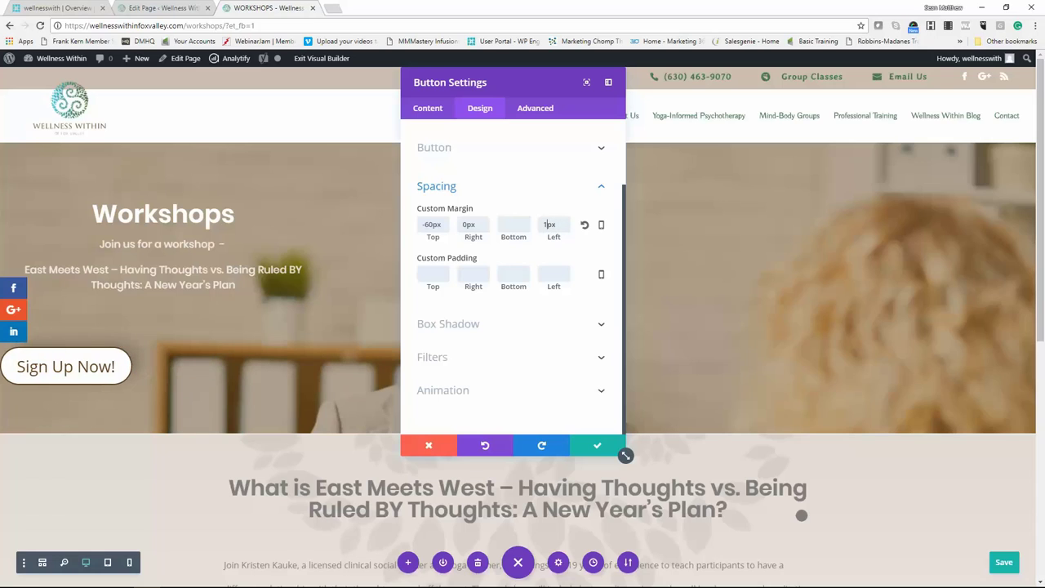
key(BackSpace)
key(BackSpace)
key(BackSpace)
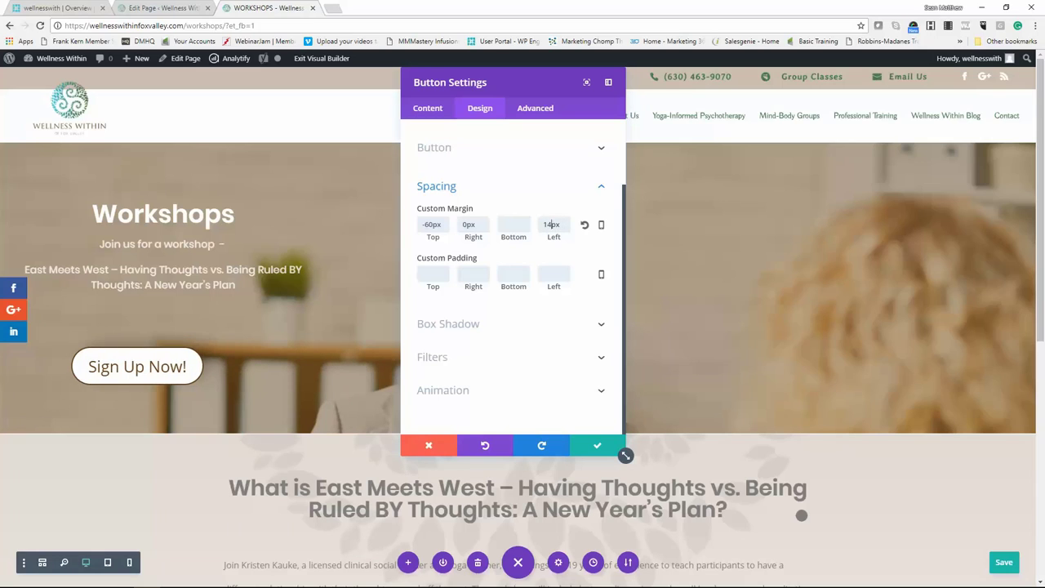
text(160)
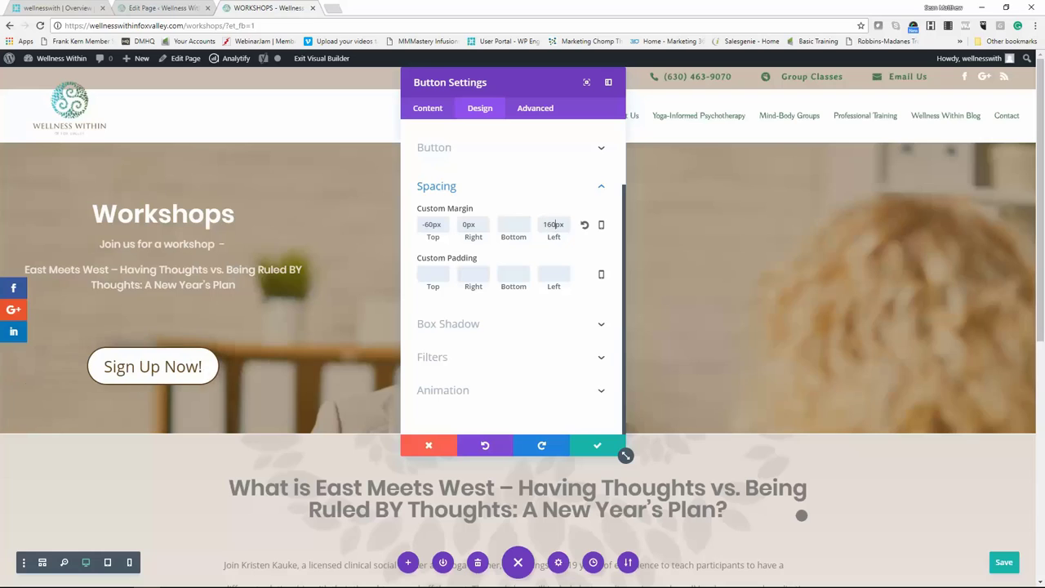
key(BackSpace)
key(BackSpace)
key(BackSpace)
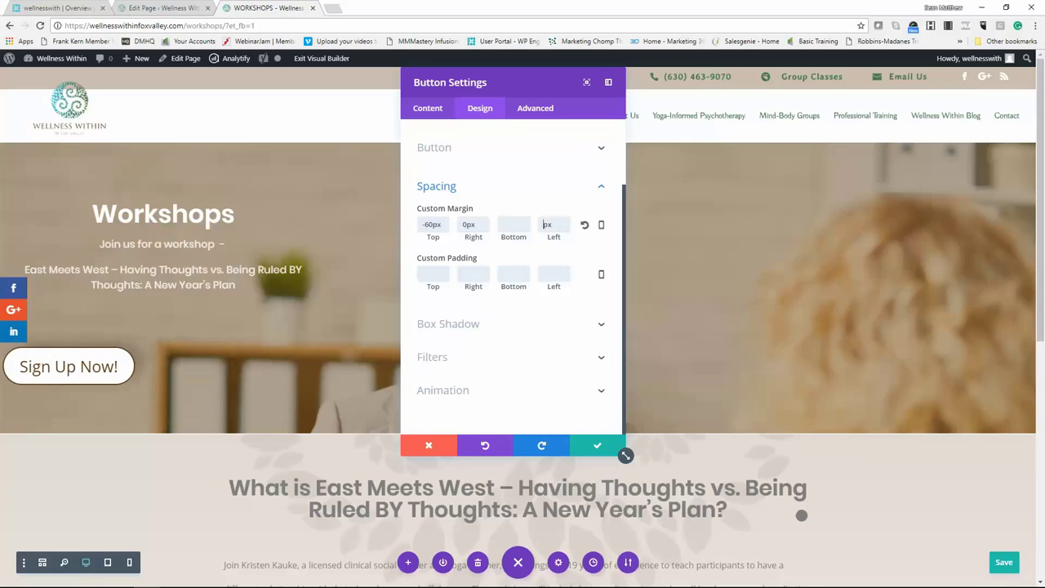
text(170)
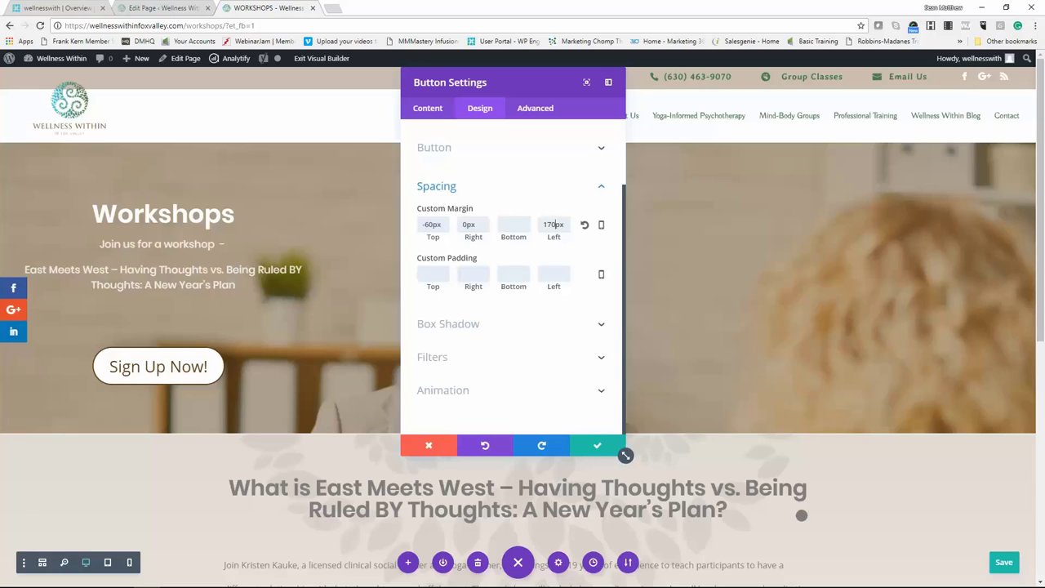
key(BackSpace)
text(5)
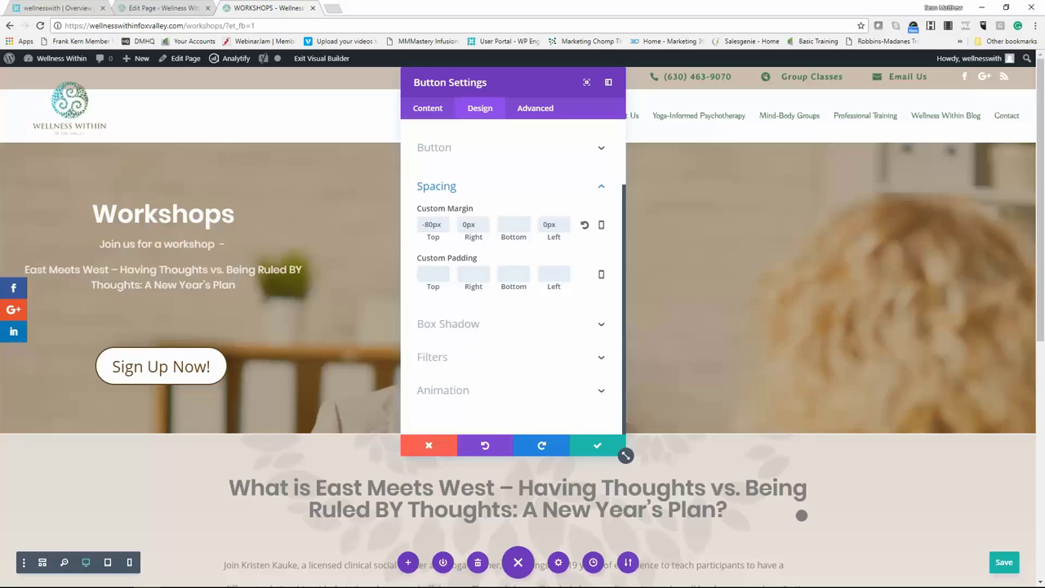
click(596, 445)
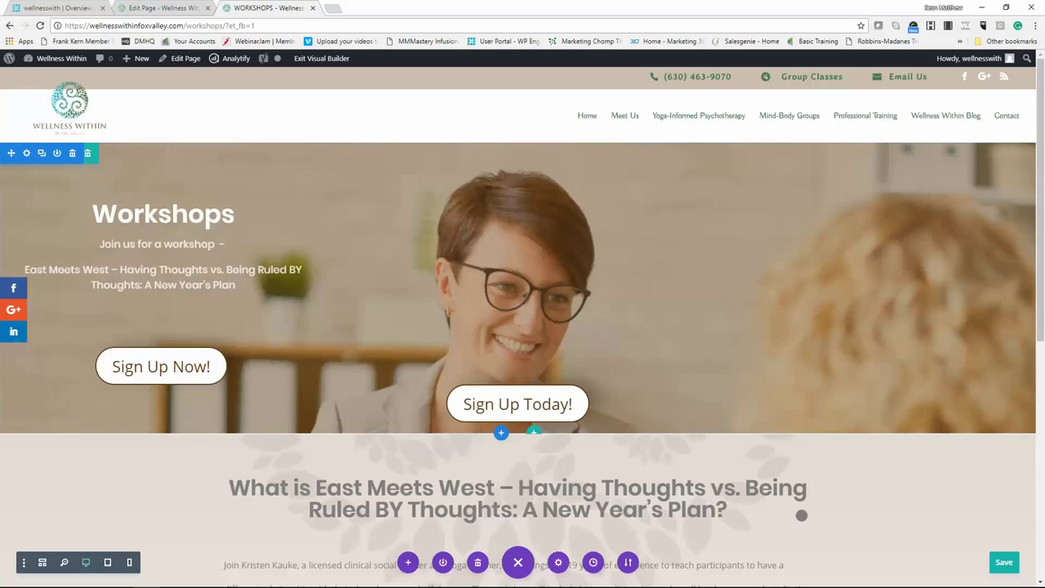
Step: Save the WORKSHOPS page and review both Sign Up buttons in the hero
scroll(523, 327, down, 4)
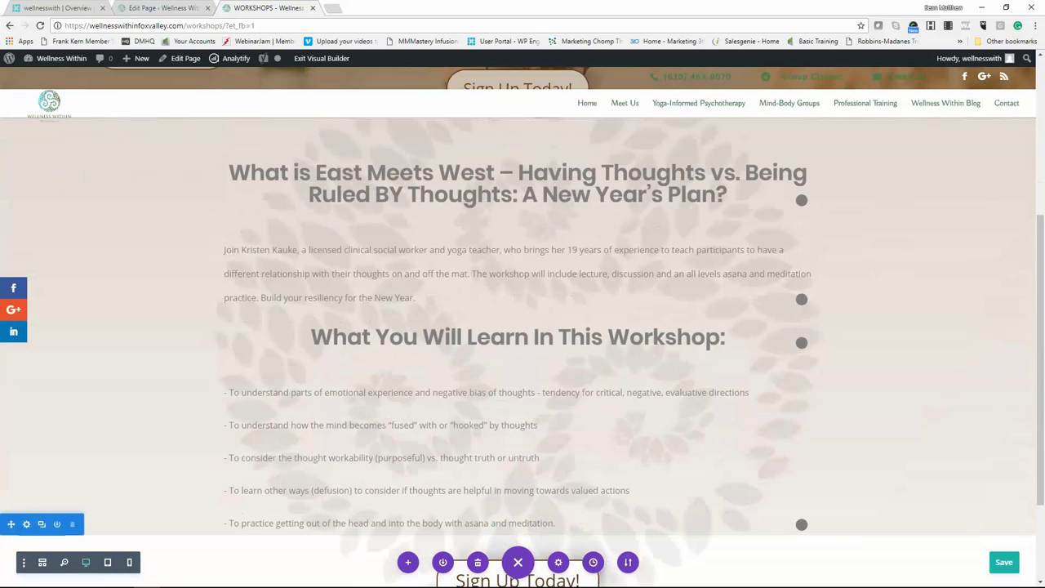
key(ctrl+s)
scroll(523, 326, up, 4)
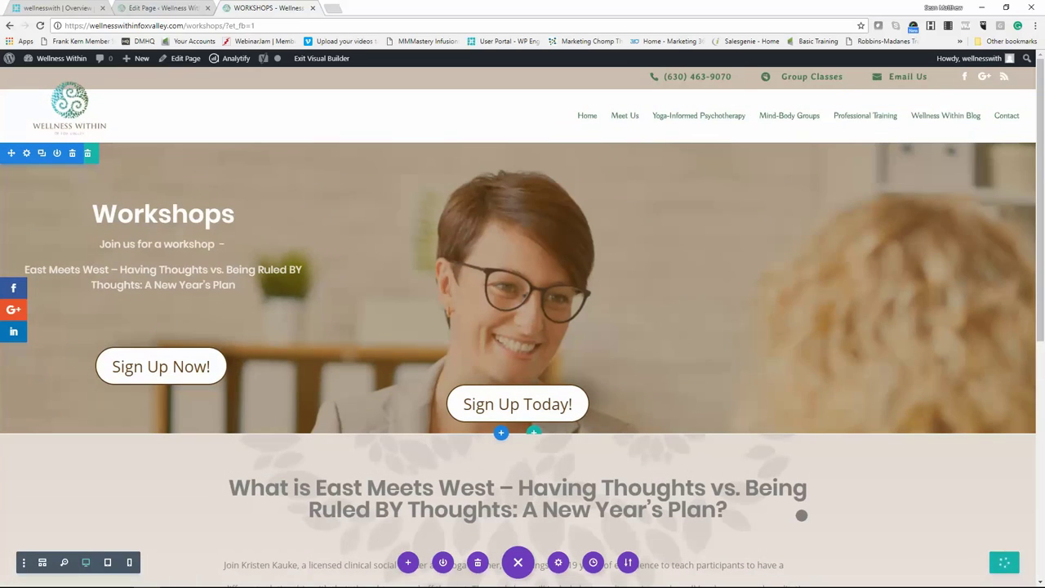
scroll(802, 515, down, 3)
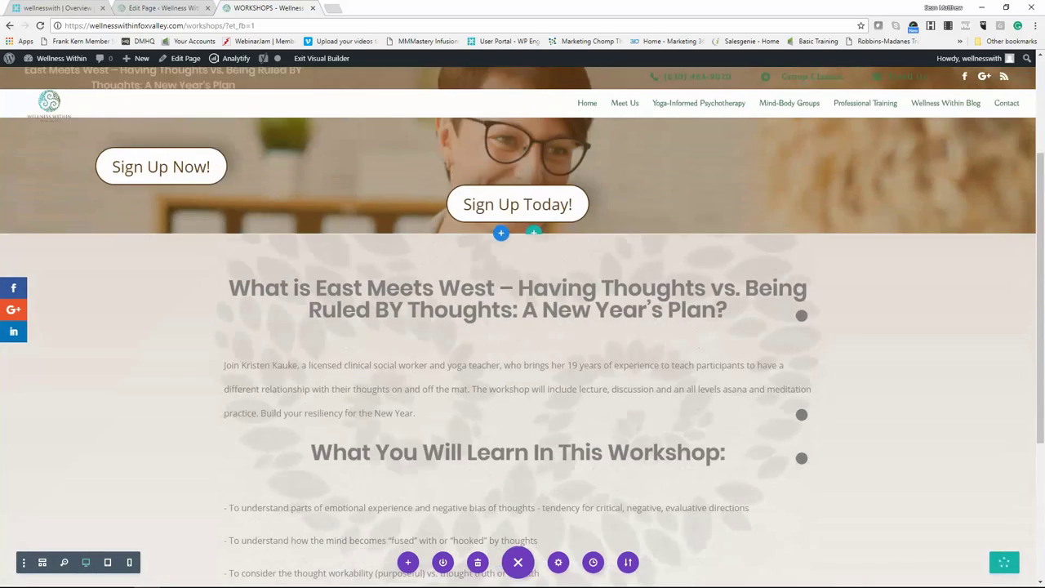
scroll(801, 515, up, 3)
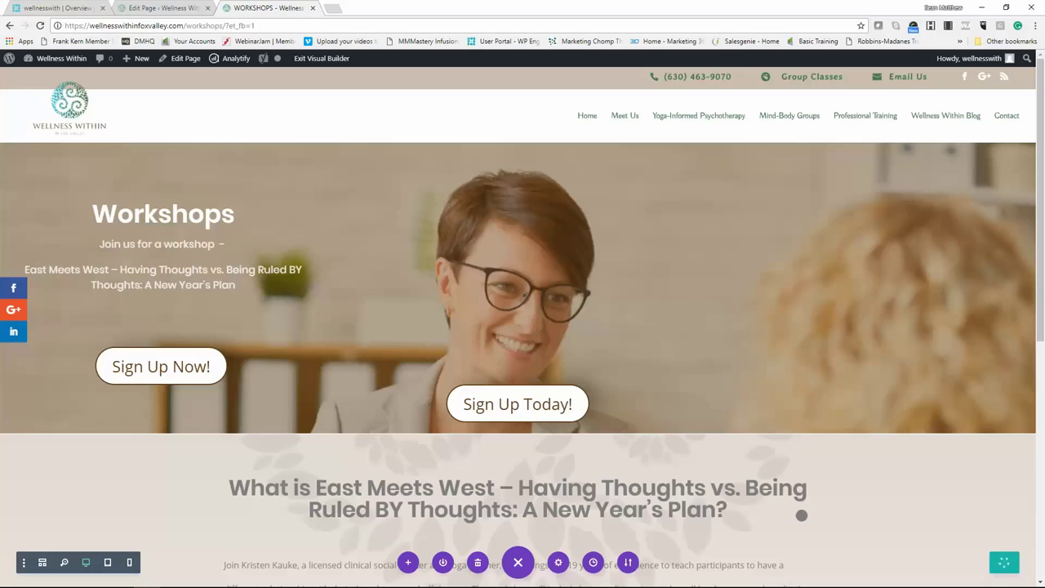